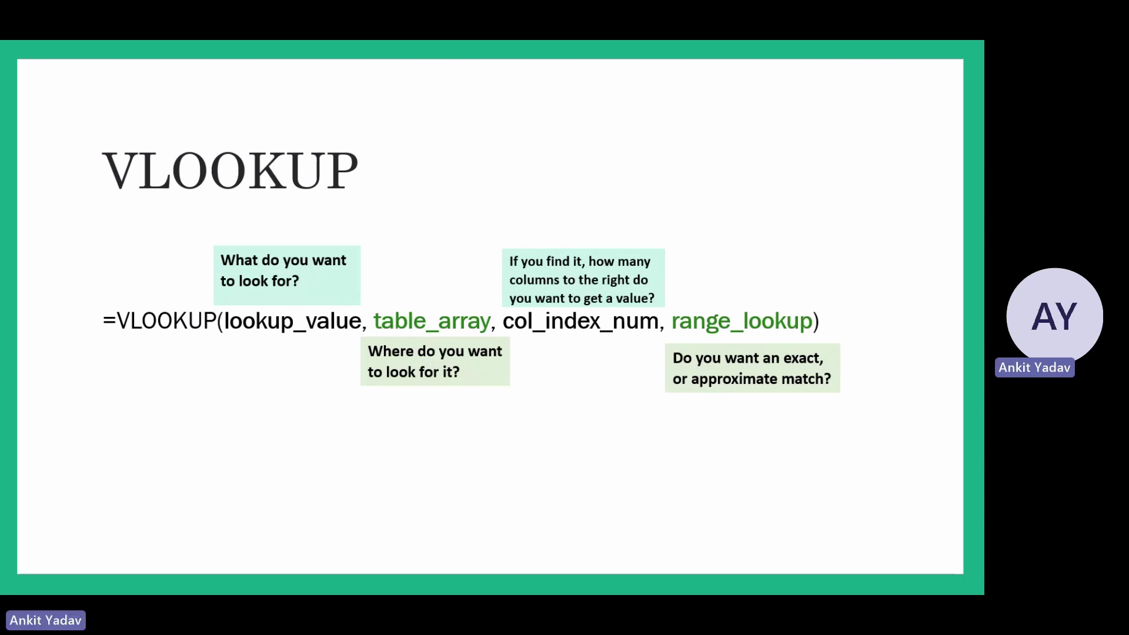
- Bring up the Alt+Tab window switcher over the VLOOKUP syntax slide show
{"action": "key", "text": "alt+Tab"}
{"action": "key", "text": "Tab"}
{"action": "key", "text": "Tab"}
{"action": "key", "text": "Tab"}
{"action": "key", "text": "Tab"}
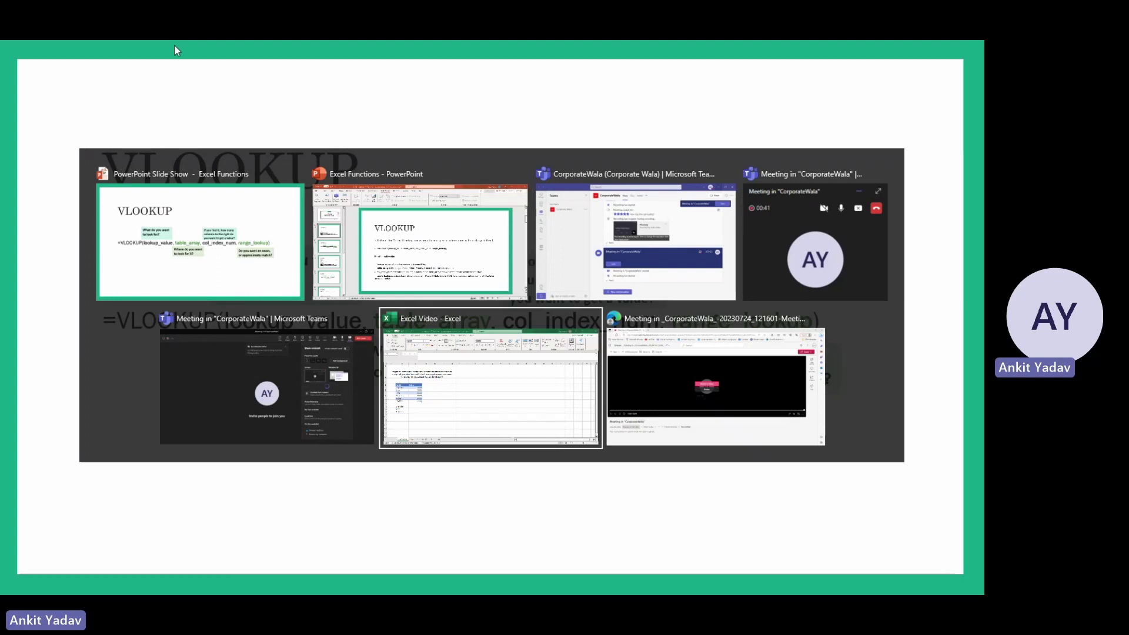
- In the Excel workbook, move down the vLOOKUP sheet to the employee Name/Salary table
{"action": "key", "text": "Down"}
{"action": "key", "text": "Down"}
{"action": "key", "text": "Down"}
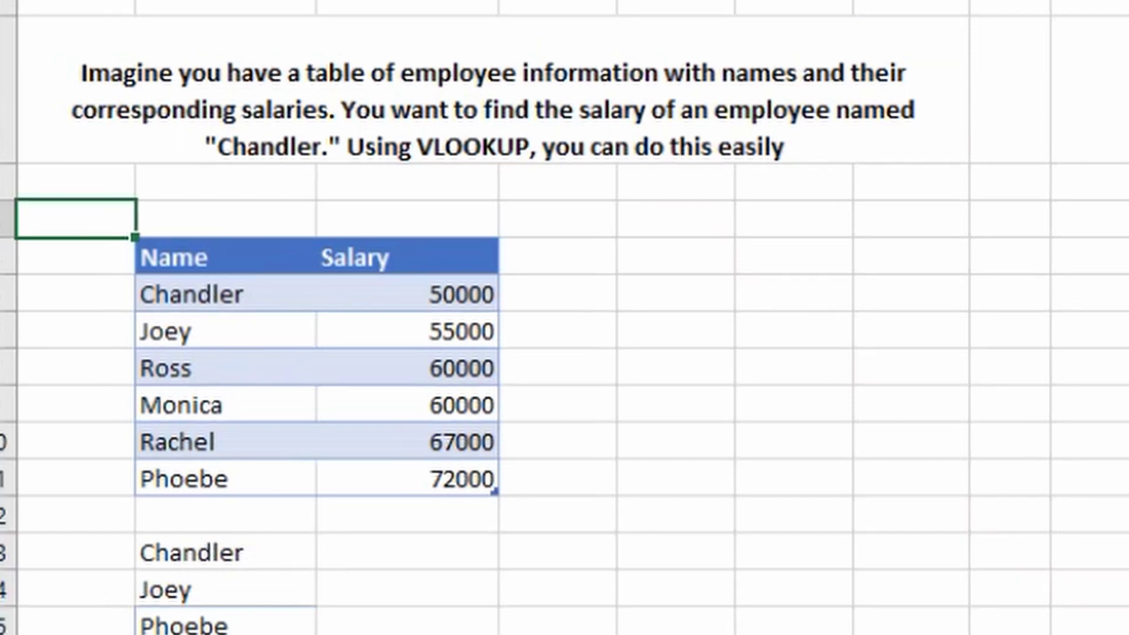
{"action": "key", "text": "Down"}
{"action": "key", "text": "Down"}
{"action": "key", "text": "Down"}
{"action": "key", "text": "Down"}
{"action": "key", "text": "Down"}
{"action": "key", "text": "Down"}
{"action": "key", "text": "Down"}
{"action": "key", "text": "Down"}
{"action": "key", "text": "Down"}
{"action": "key", "text": "Down"}
{"action": "key", "text": "Down"}
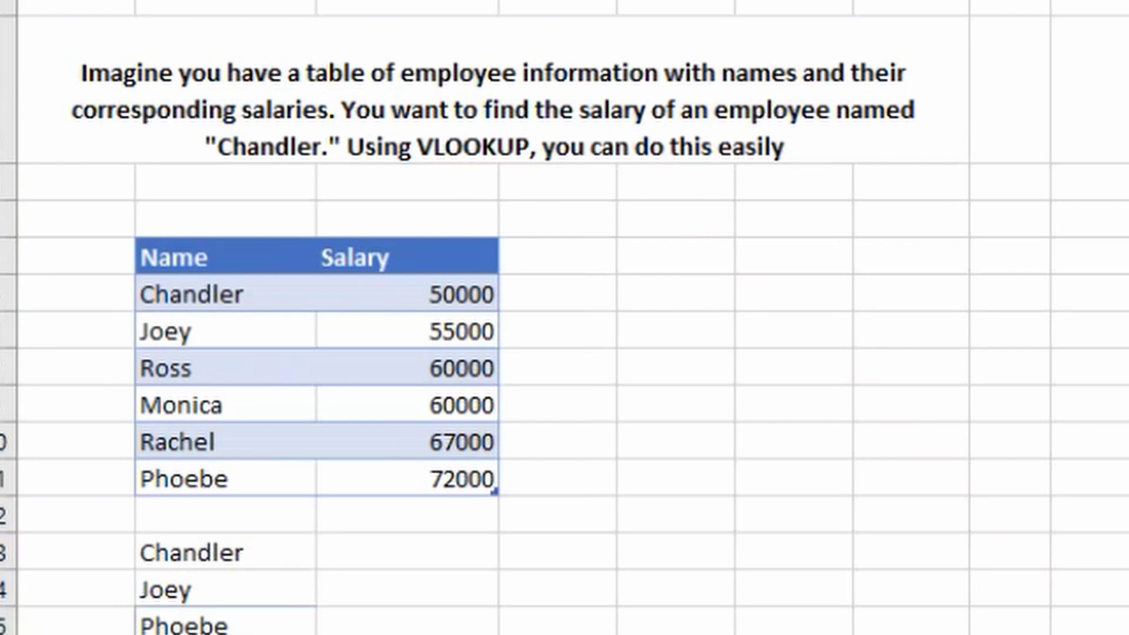
- Enter =VLOOKUP(B13,Table1[#All],2,0) beside Chandler to return his 50000 salary
{"action": "left_click", "coordinate": [405, 552]}
{"action": "type", "text": "=vlo"}
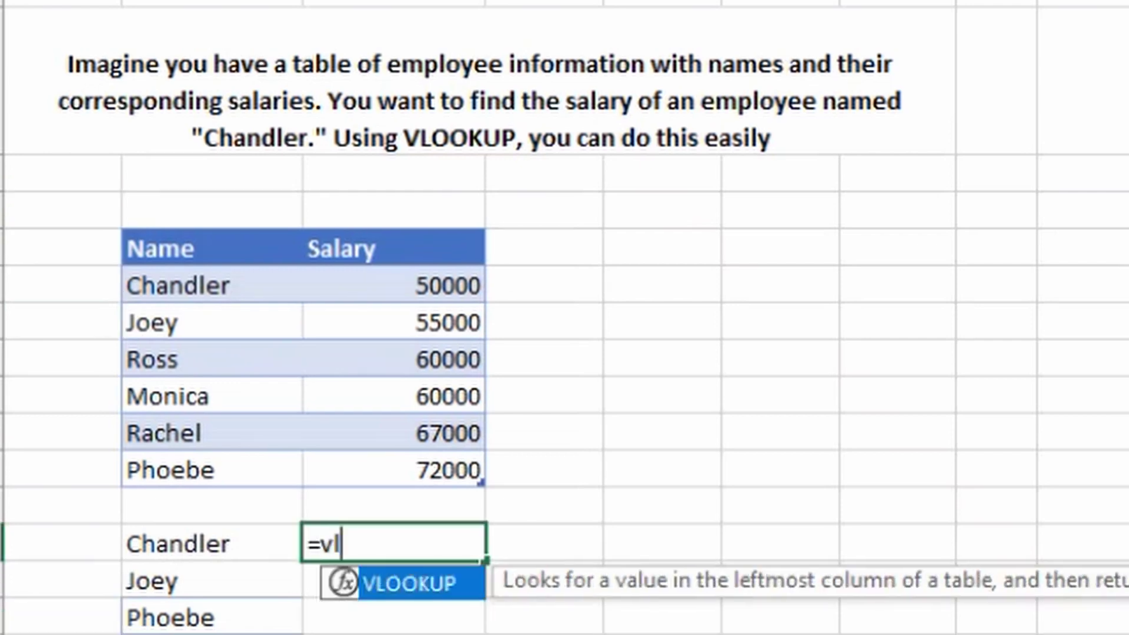
{"action": "key", "text": "Tab"}
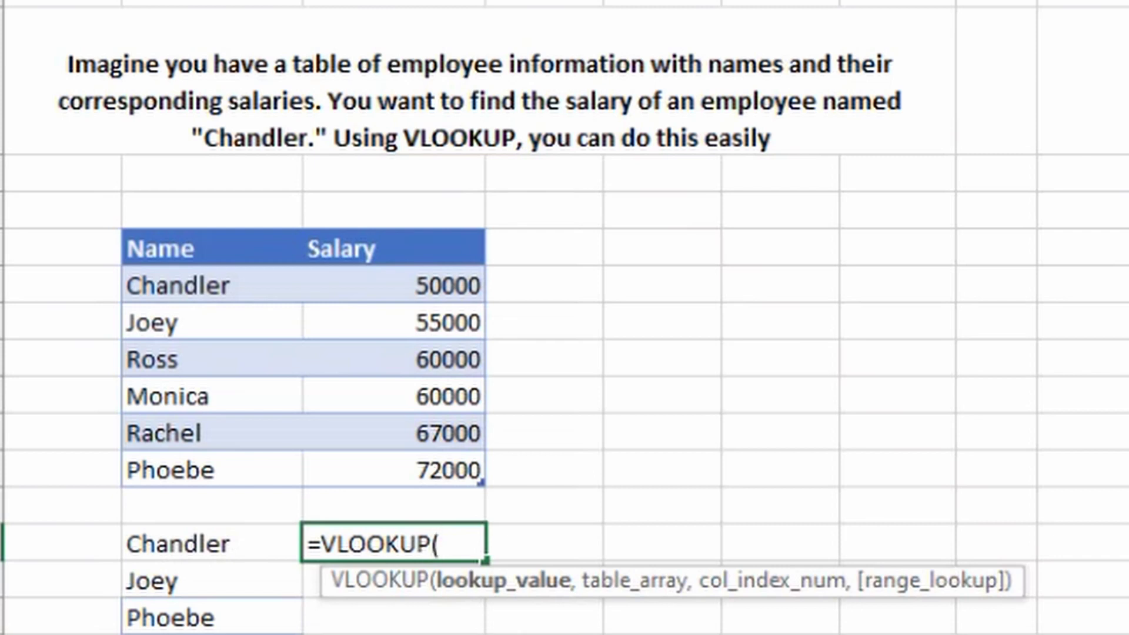
{"action": "key", "text": "Left"}
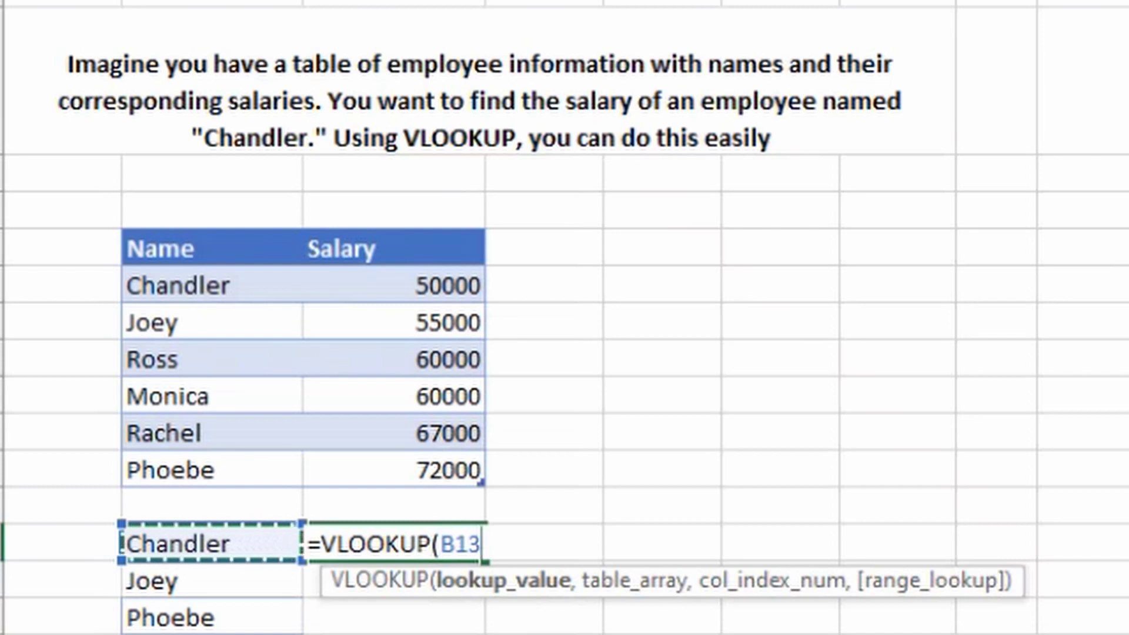
{"action": "type", "text": ","}
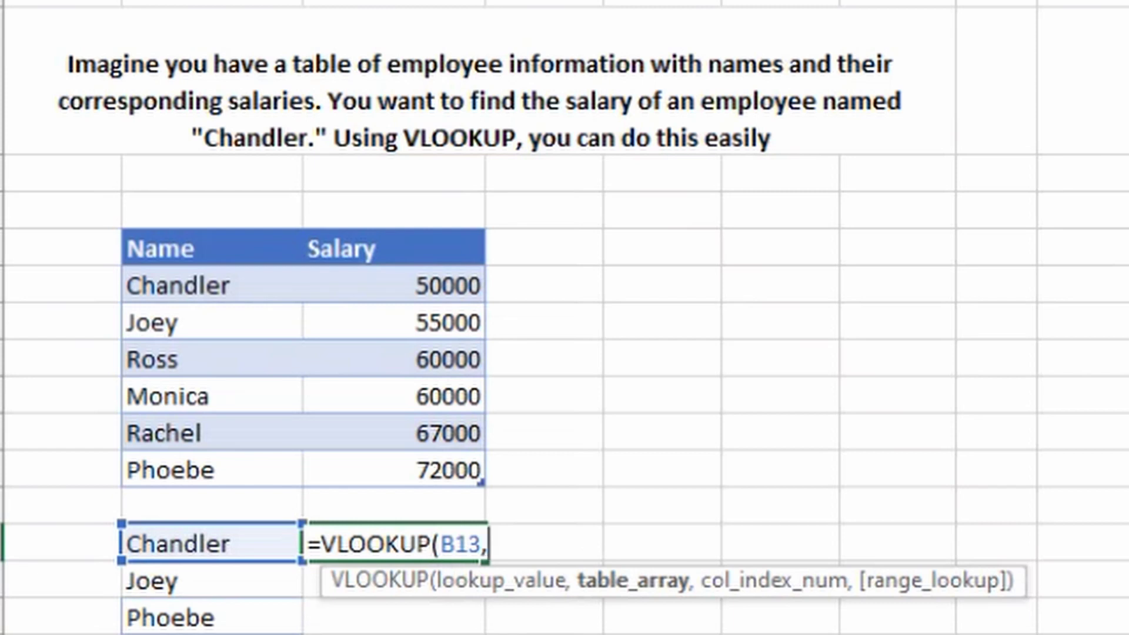
{"action": "key", "text": "Up"}
{"action": "key", "text": "Up"}
{"action": "left_click_drag", "start_coordinate": [159, 249], "coordinate": [377, 470]}
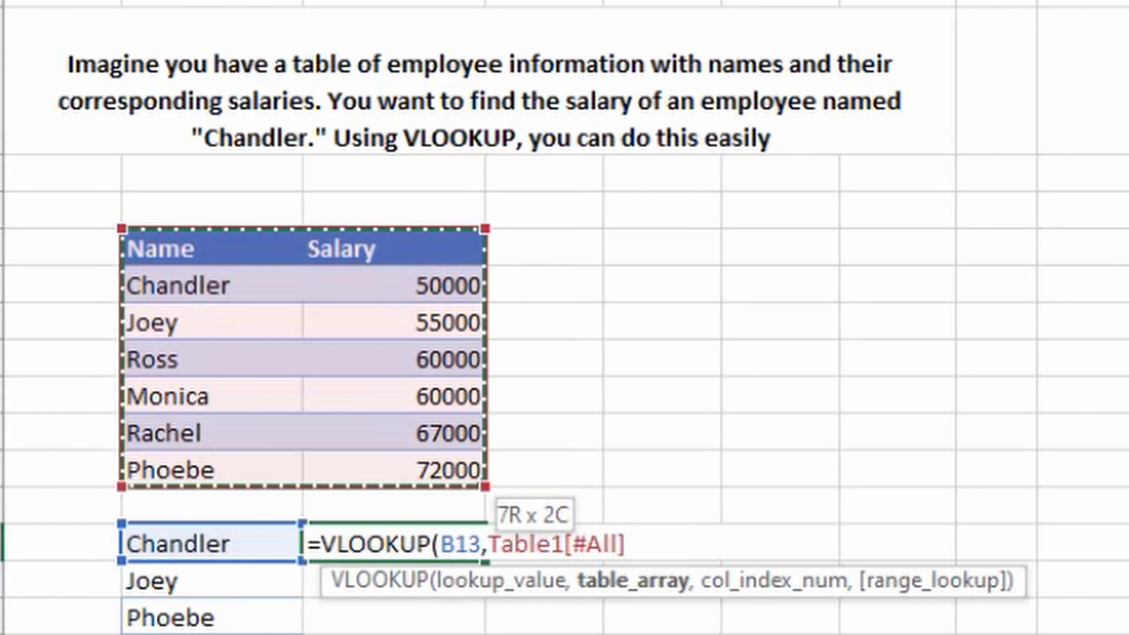
{"action": "key", "text": "BackSpace"}
{"action": "type", "text": ","}
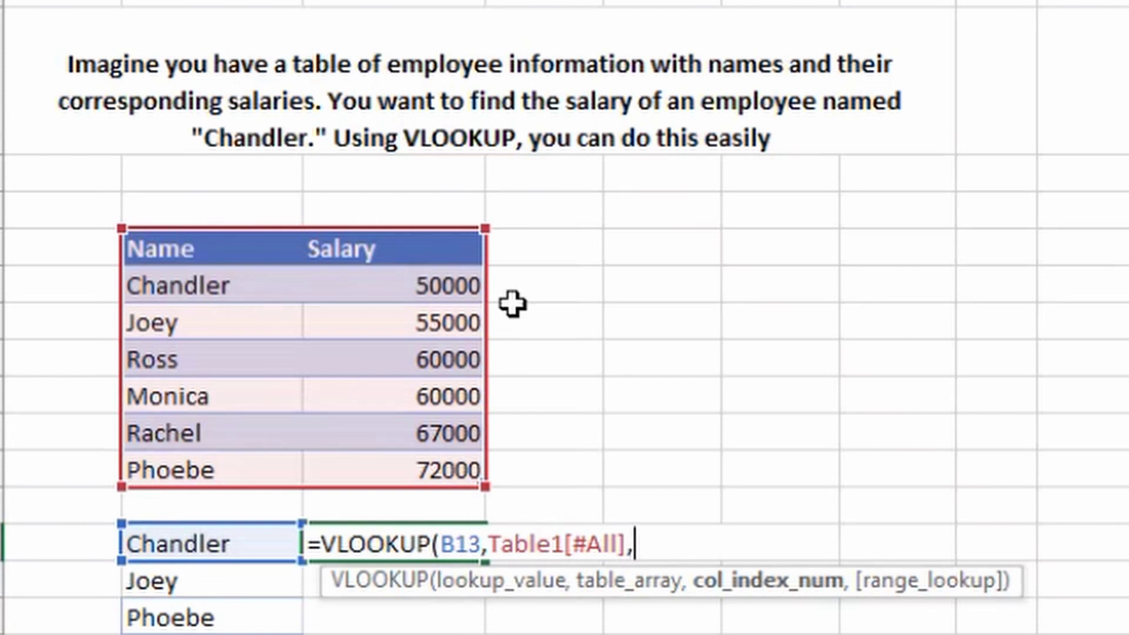
{"action": "type", "text": "2"}
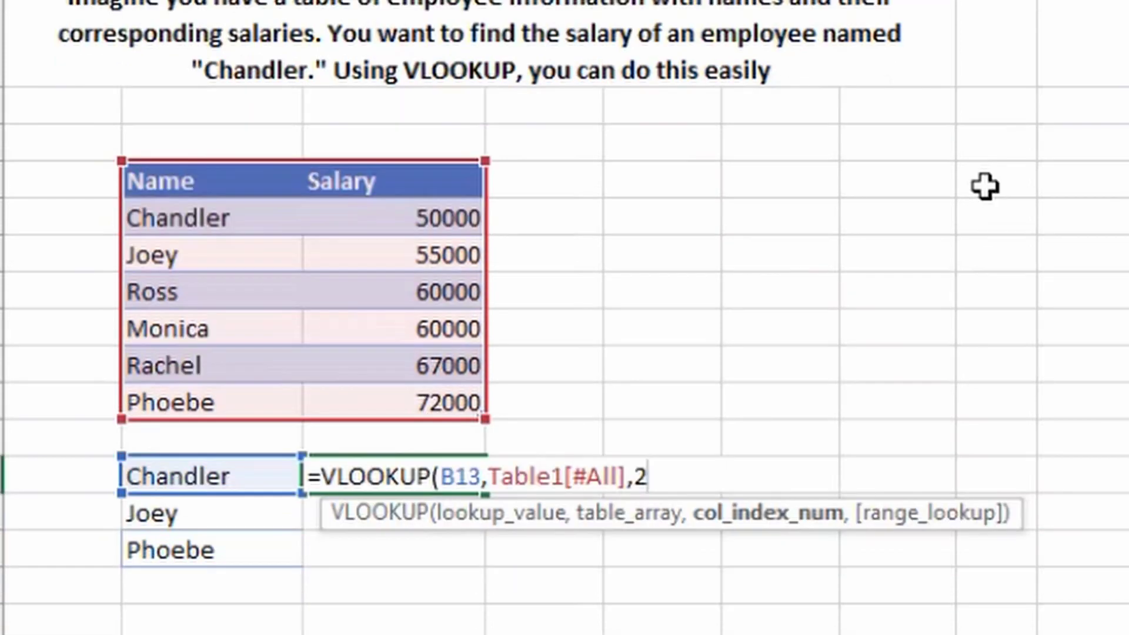
{"action": "type", "text": ","}
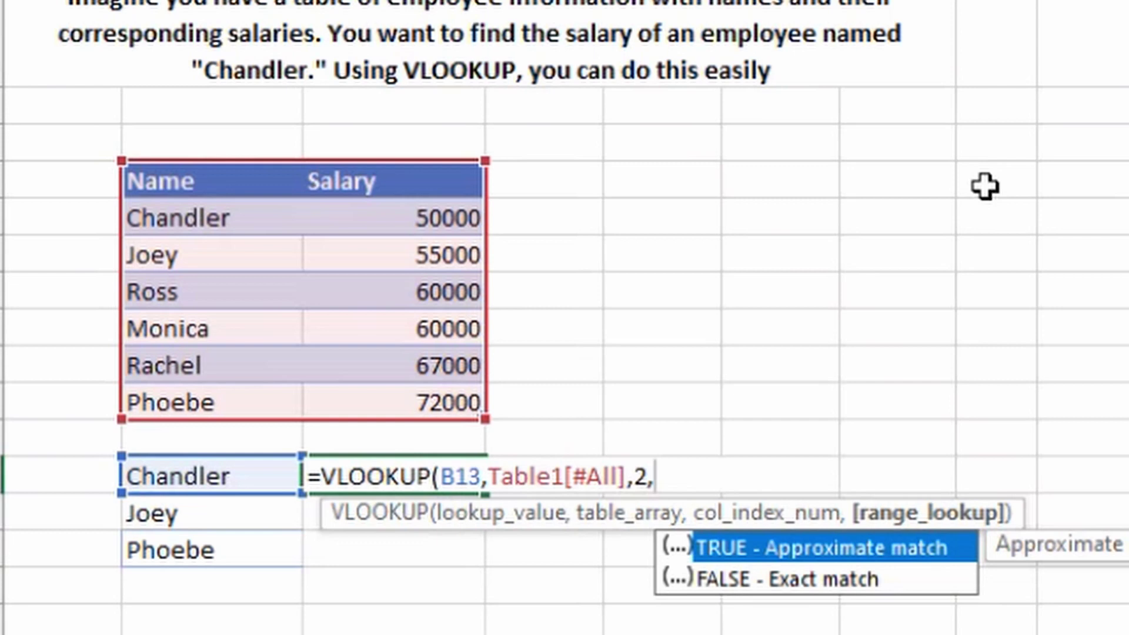
{"action": "type", "text": "0)"}
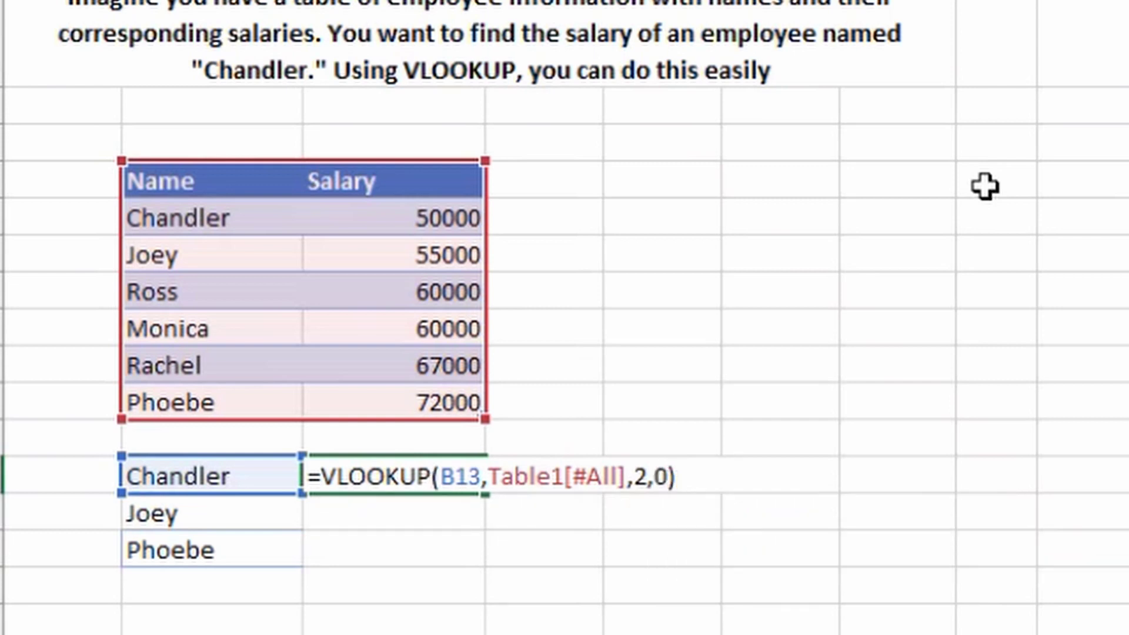
{"action": "key", "text": "Return"}
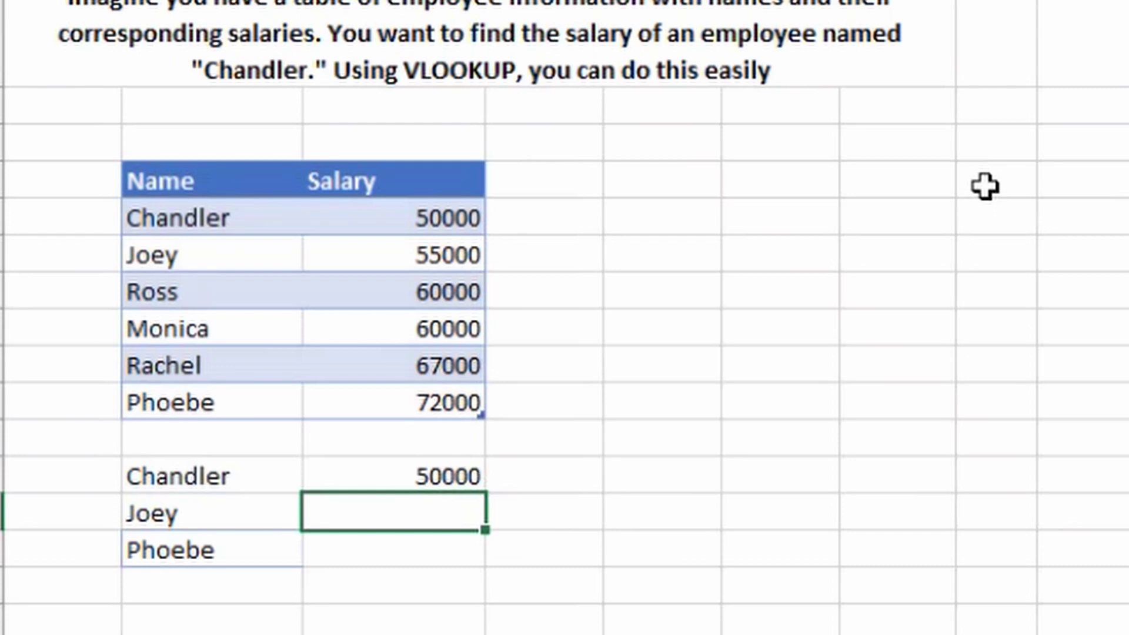
- Check Chandler's salary against the table, then start Joey's VLOOKUP using B14 as lookup value
{"action": "key", "text": "Up"}
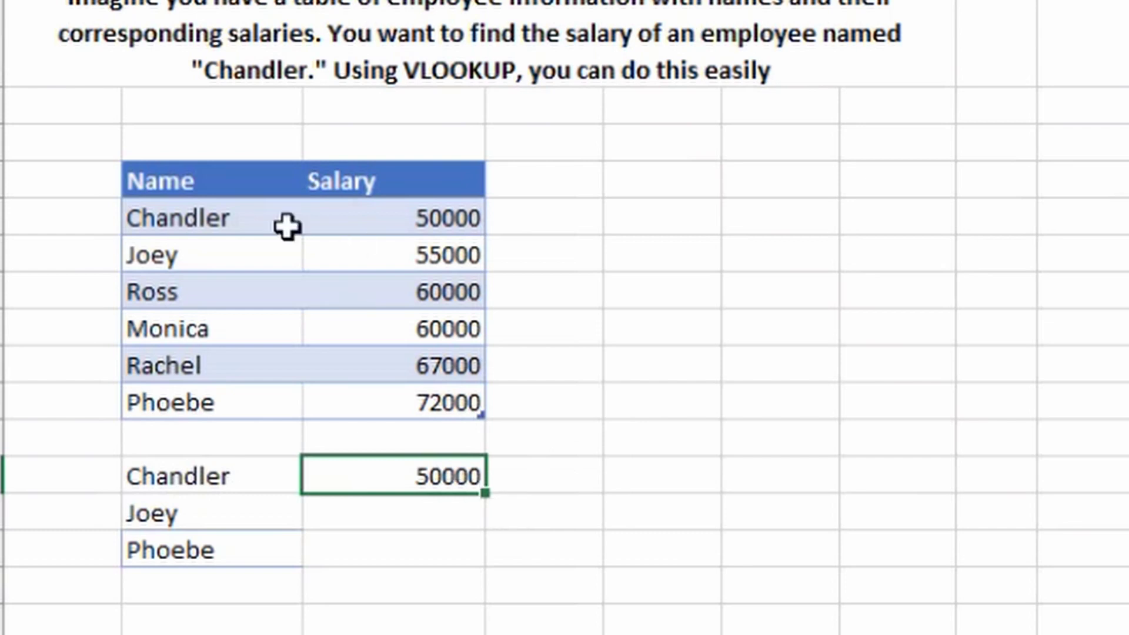
{"action": "left_click", "coordinate": [311, 223]}
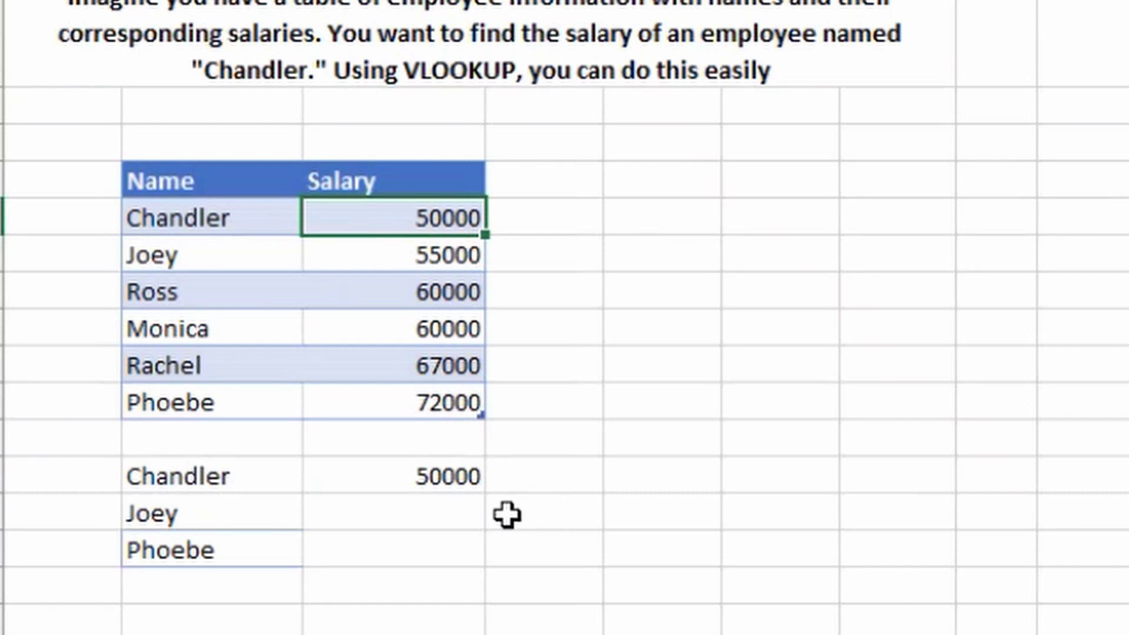
{"action": "left_click", "coordinate": [441, 514]}
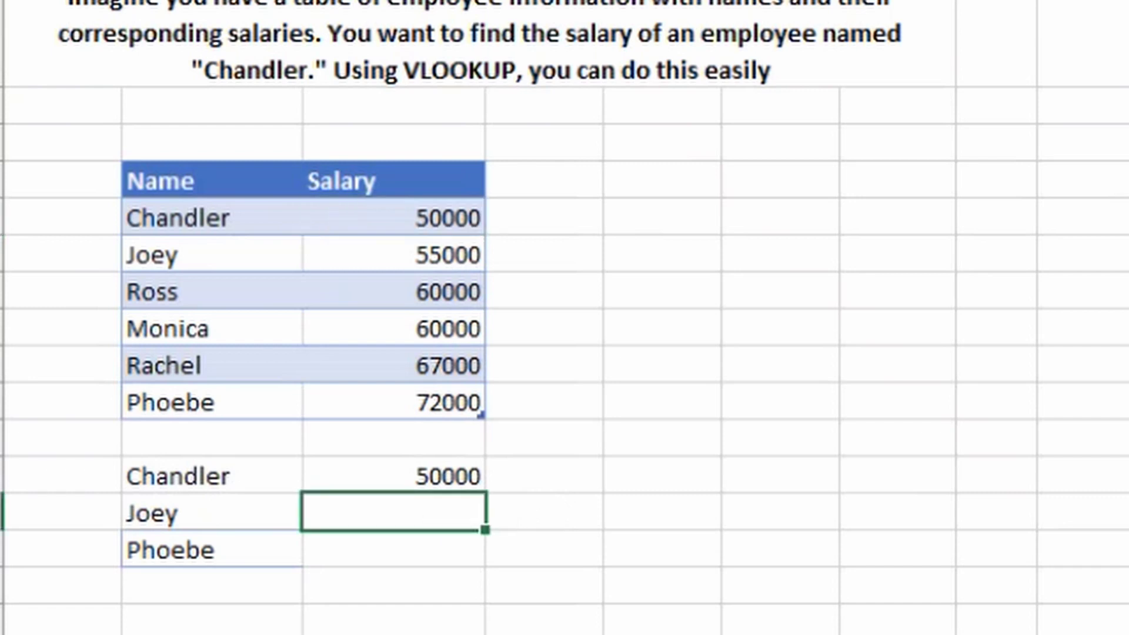
{"action": "type", "text": "=vl"}
{"action": "key", "text": "Tab"}
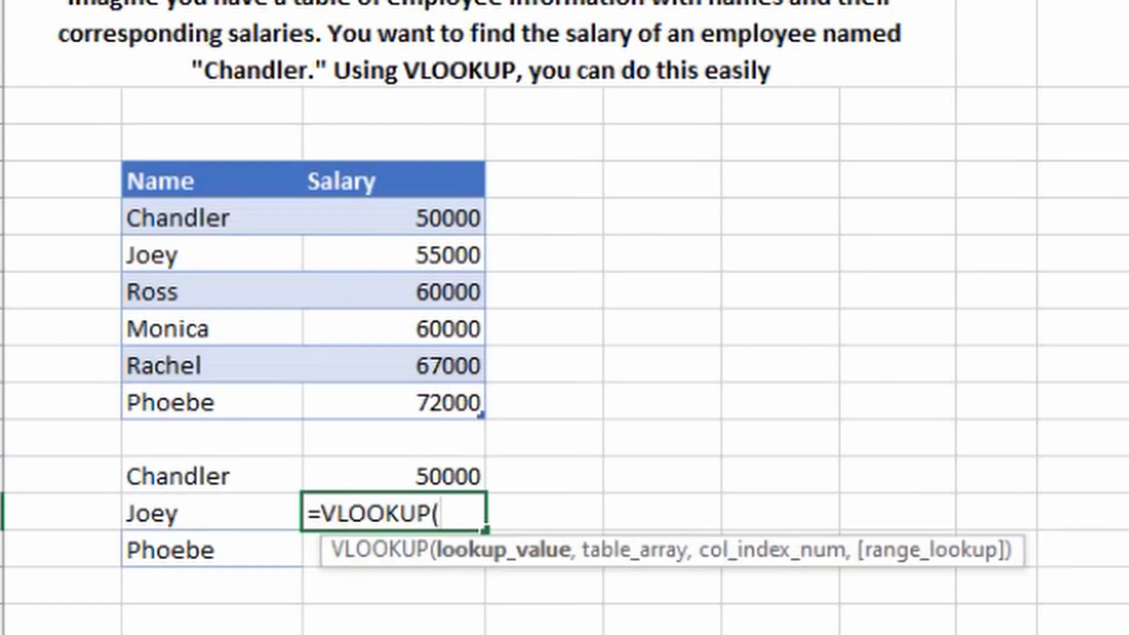
{"action": "left_click", "coordinate": [187, 509]}
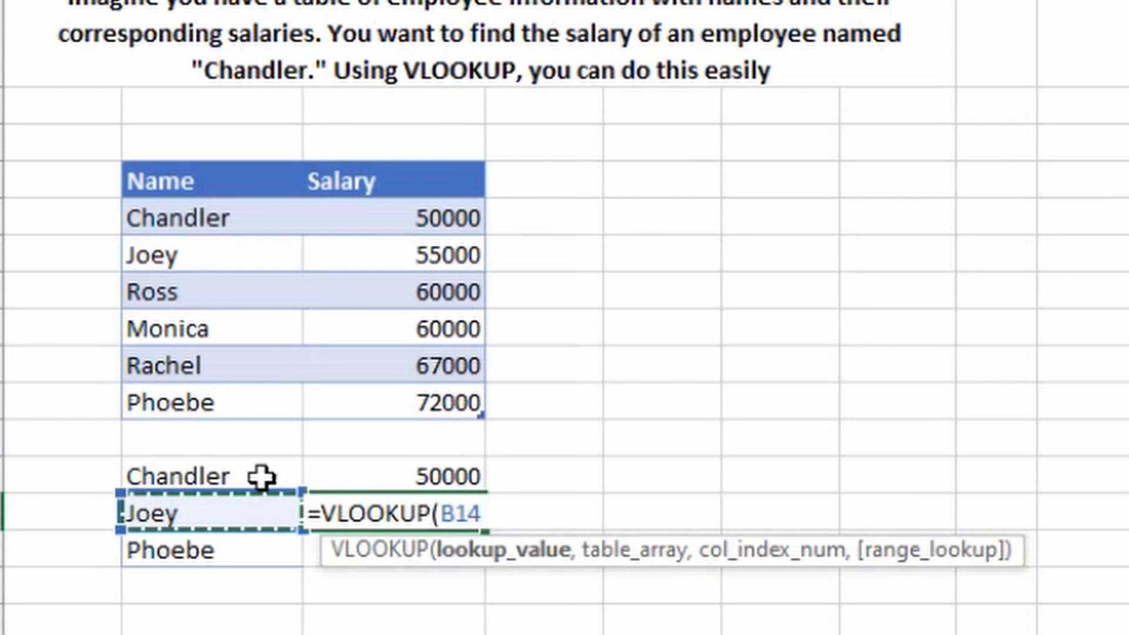
{"action": "type", "text": ","}
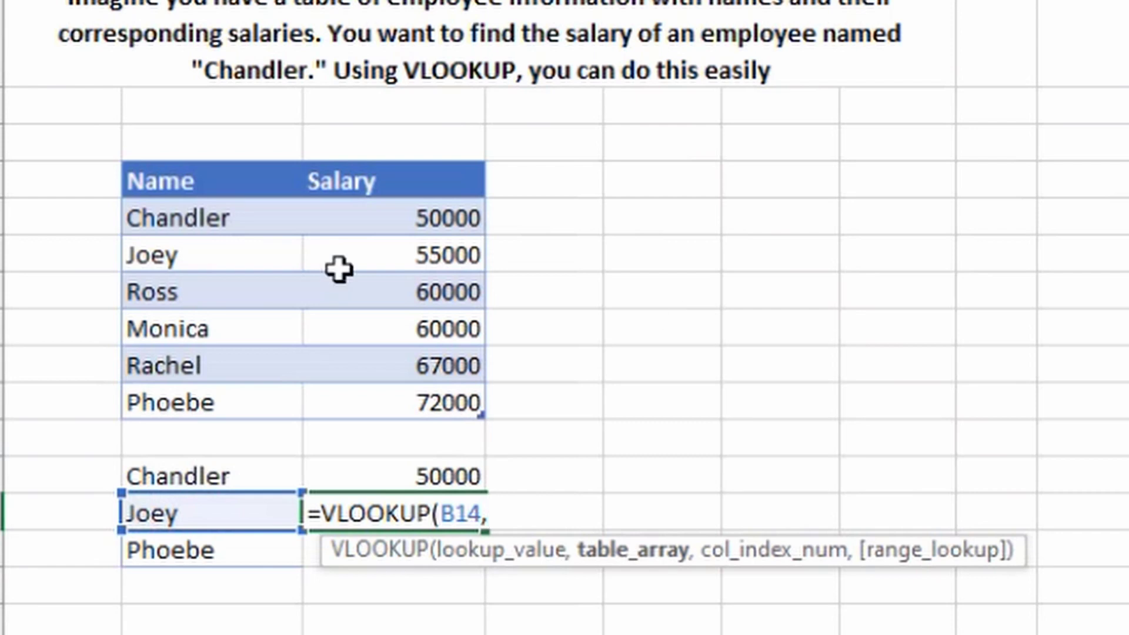
- Finish Joey's lookup over the Name/Salary table with column 2, exact match, returning 55000
{"action": "left_click", "coordinate": [196, 180]}
{"action": "left_click_drag", "start_coordinate": [196, 179], "coordinate": [479, 414]}
{"action": "type", "text": ","}
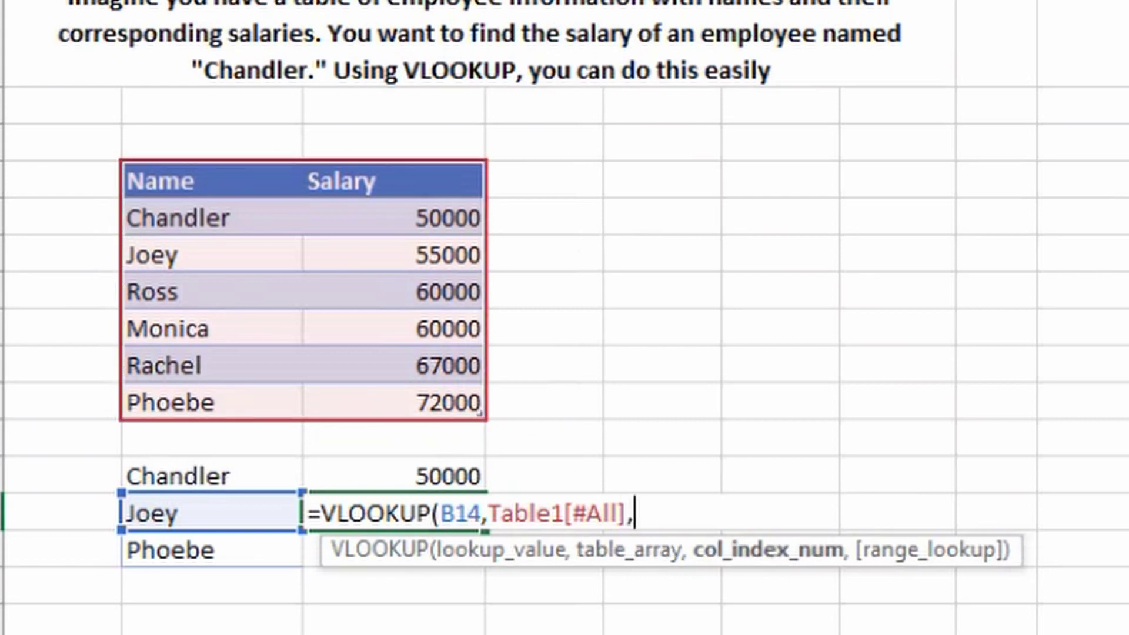
{"action": "type", "text": "2,"}
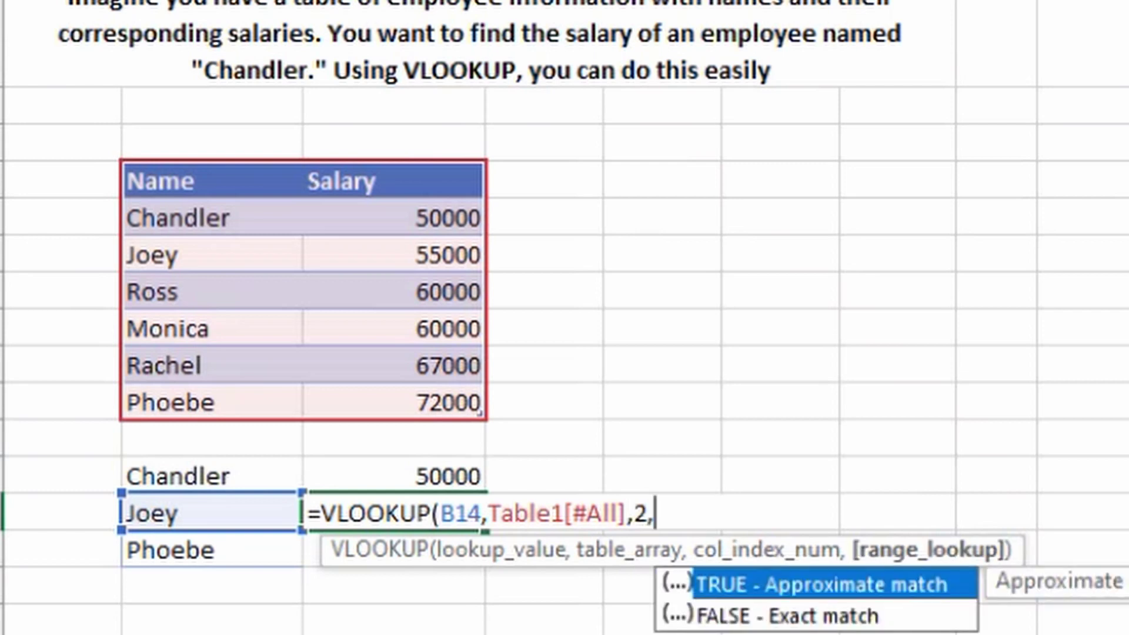
{"action": "type", "text": "0)"}
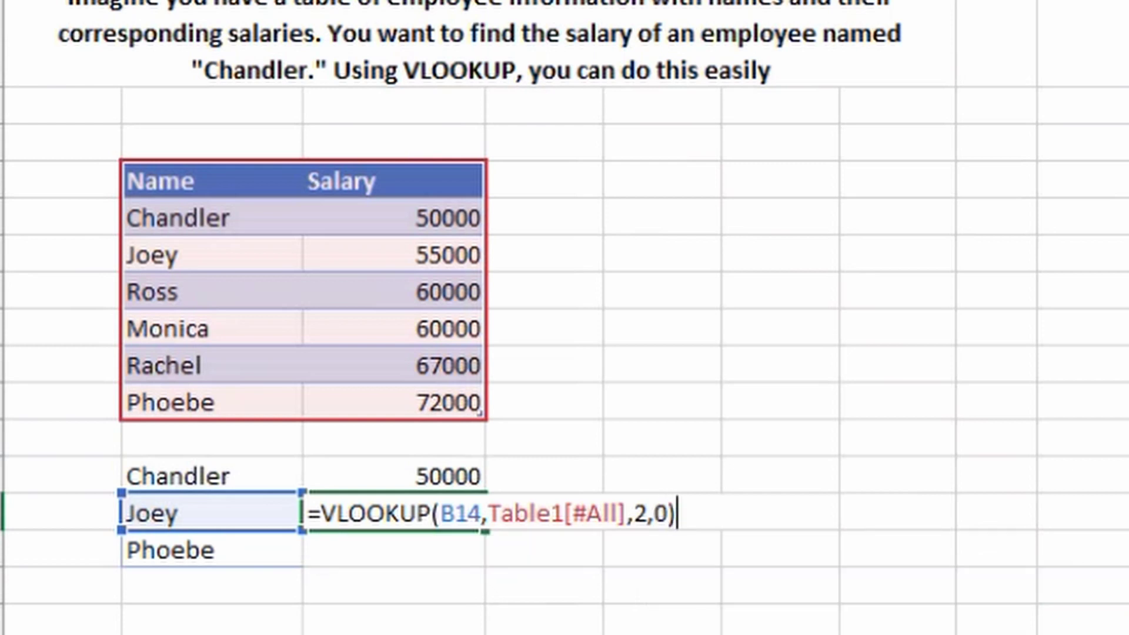
{"action": "key", "text": "Return"}
{"action": "left_click", "coordinate": [393, 512]}
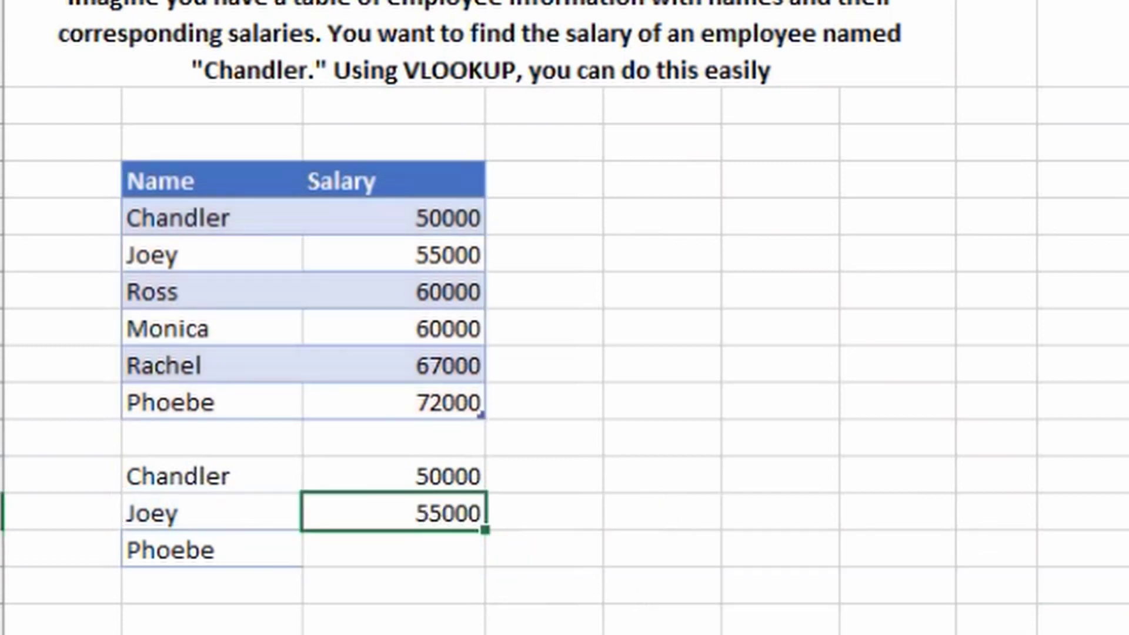
{"action": "left_click", "coordinate": [393, 549]}
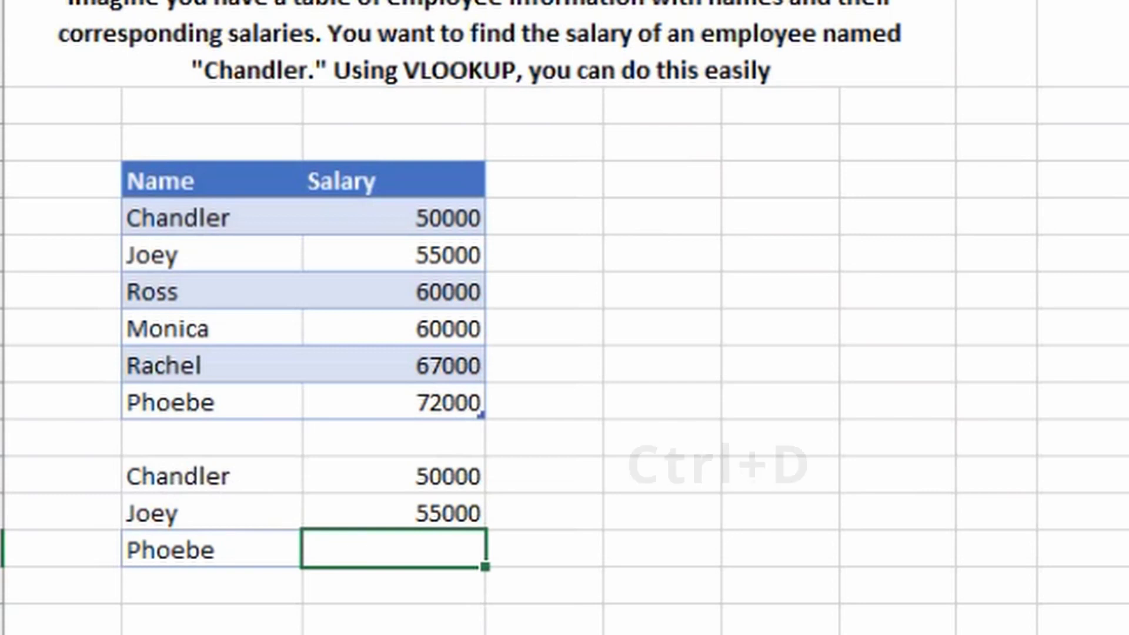
- Fill the salary lookup down to Phoebe with Ctrl+D and inspect Joey's and Phoebe's formulas
{"action": "key", "text": "ctrl+d"}
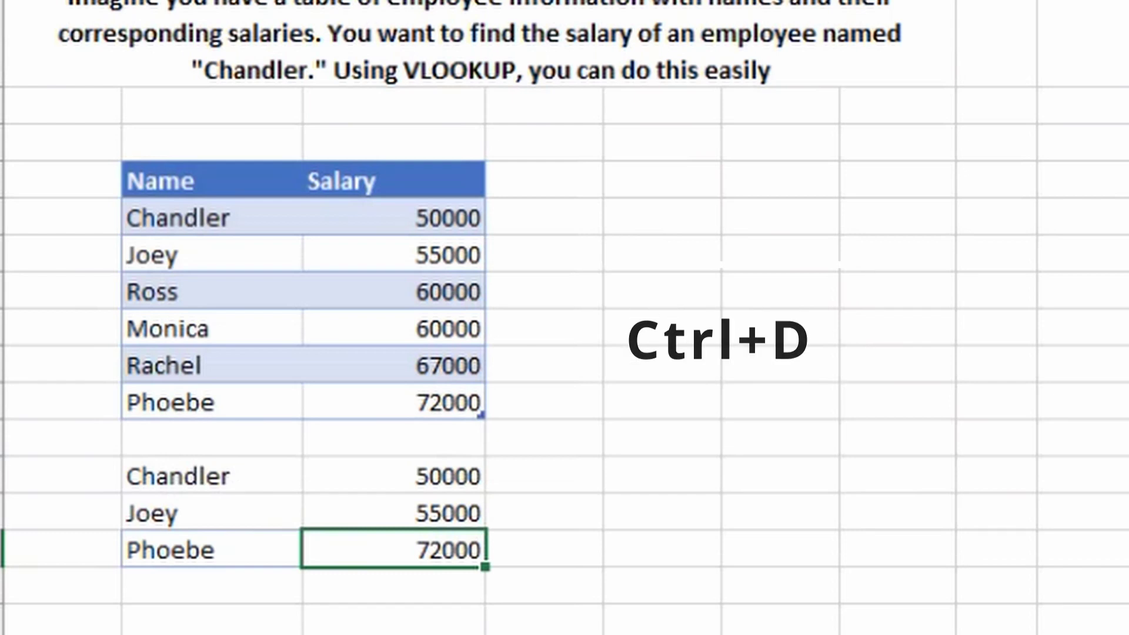
{"action": "left_click", "coordinate": [392, 513]}
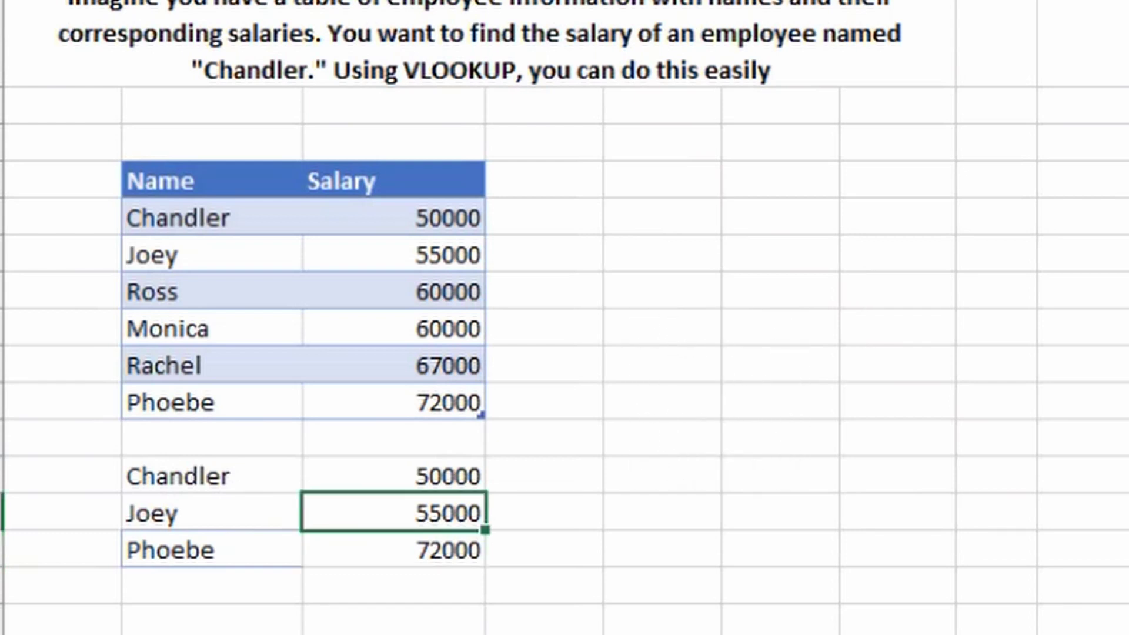
{"action": "left_click", "coordinate": [393, 550]}
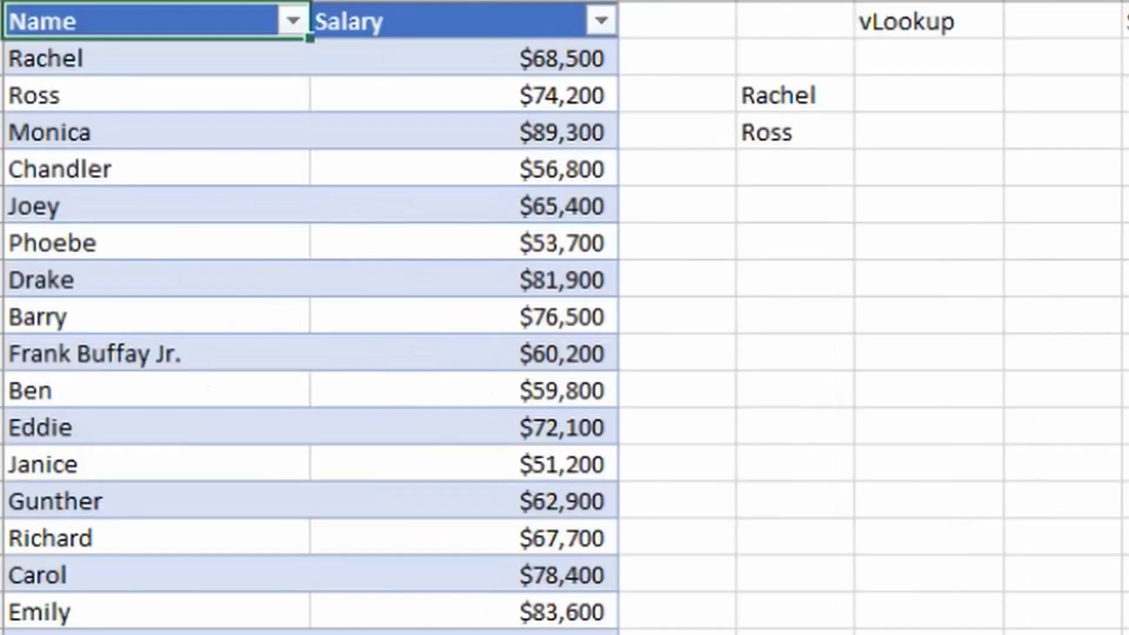
{"action": "scroll", "coordinate": [384, 238], "scroll_direction": "down", "scroll_amount": 1}
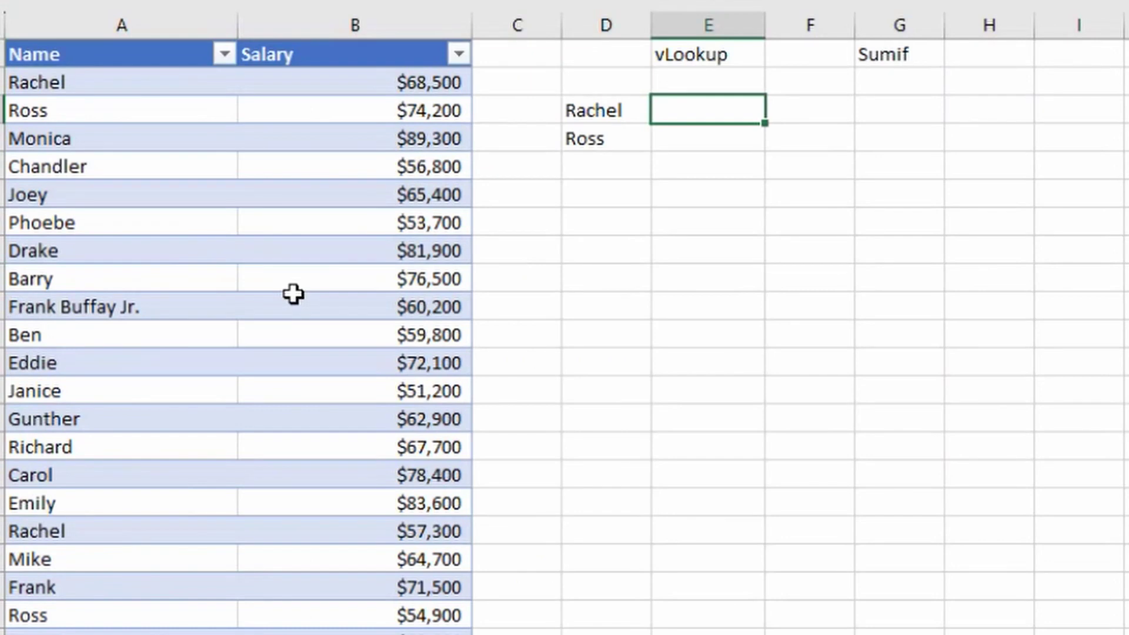
- Enter =VLOOKUP(D3,Table2[#All],2,0) in E3 to return Rachel's 68,500.00
{"action": "type", "text": "=vl"}
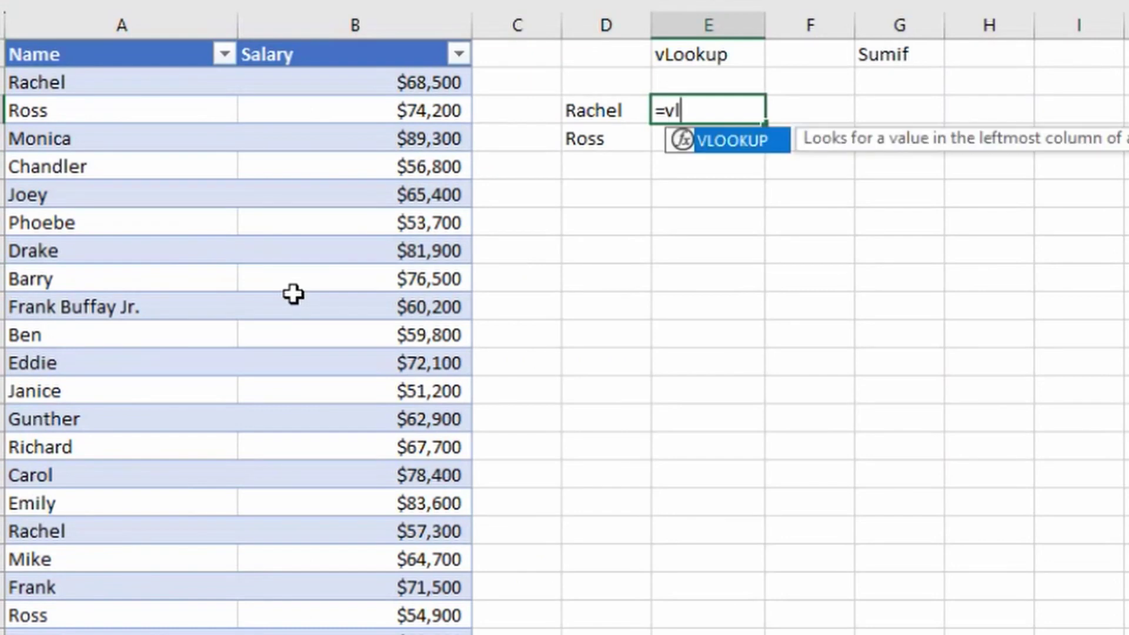
{"action": "key", "text": "Tab"}
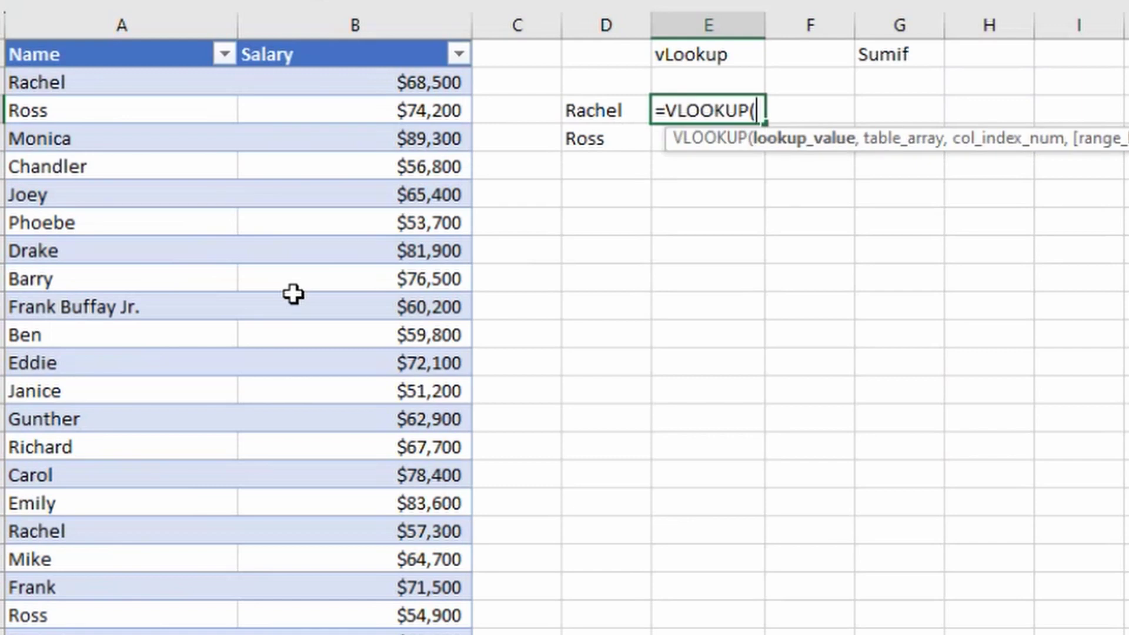
{"action": "key", "text": "Left"}
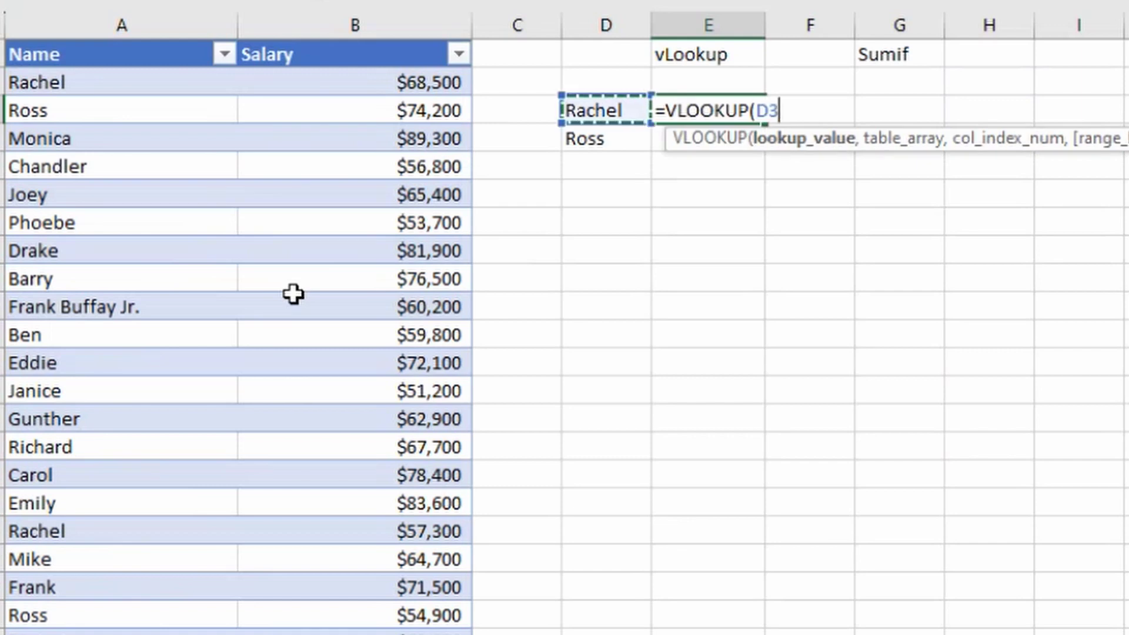
{"action": "type", "text": ","}
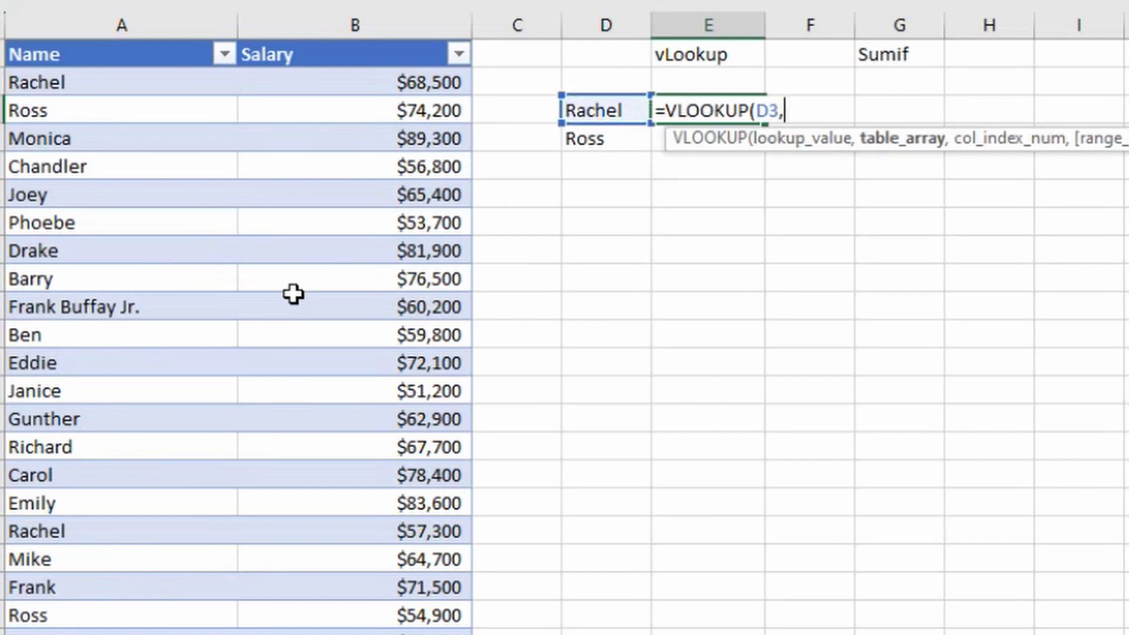
{"action": "key", "text": "Left"}
{"action": "key", "text": "Left"}
{"action": "key", "text": "Left"}
{"action": "key", "text": "Left"}
{"action": "key", "text": "Up"}
{"action": "key", "text": "Up"}
{"action": "key", "text": "shift+Right"}
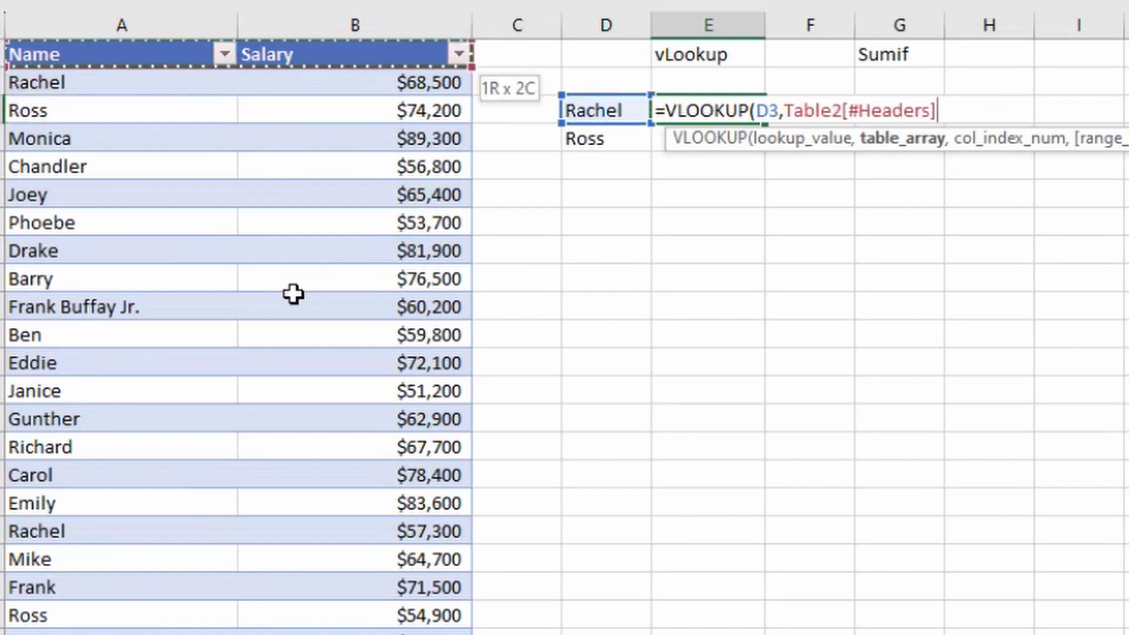
{"action": "key", "text": "ctrl+shift+Down"}
{"action": "type", "text": ","}
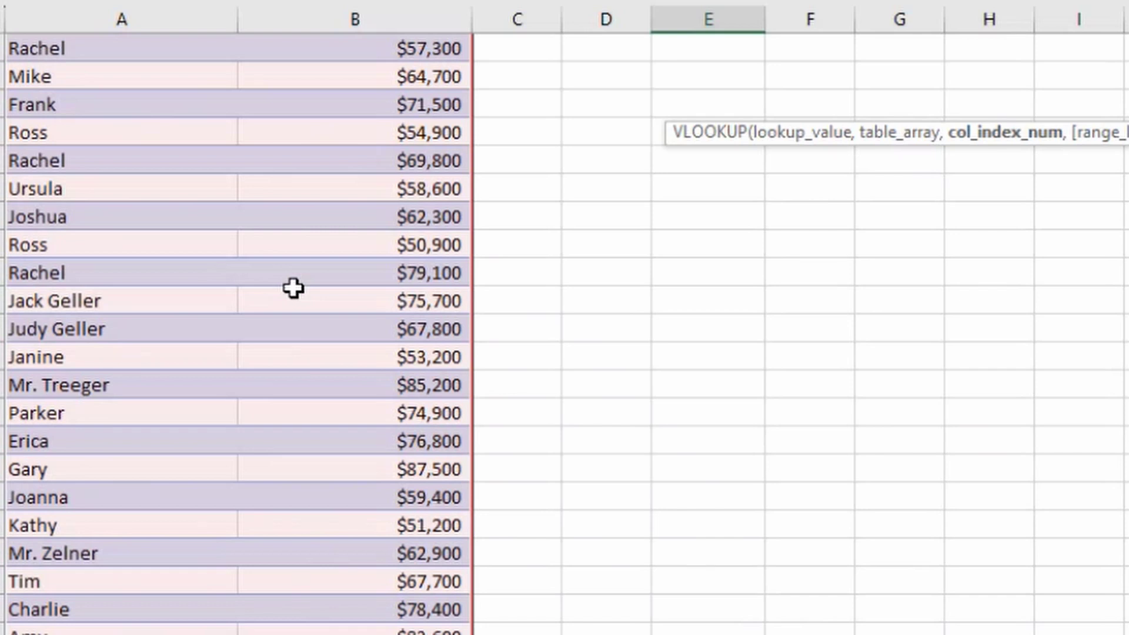
{"action": "type", "text": "2,"}
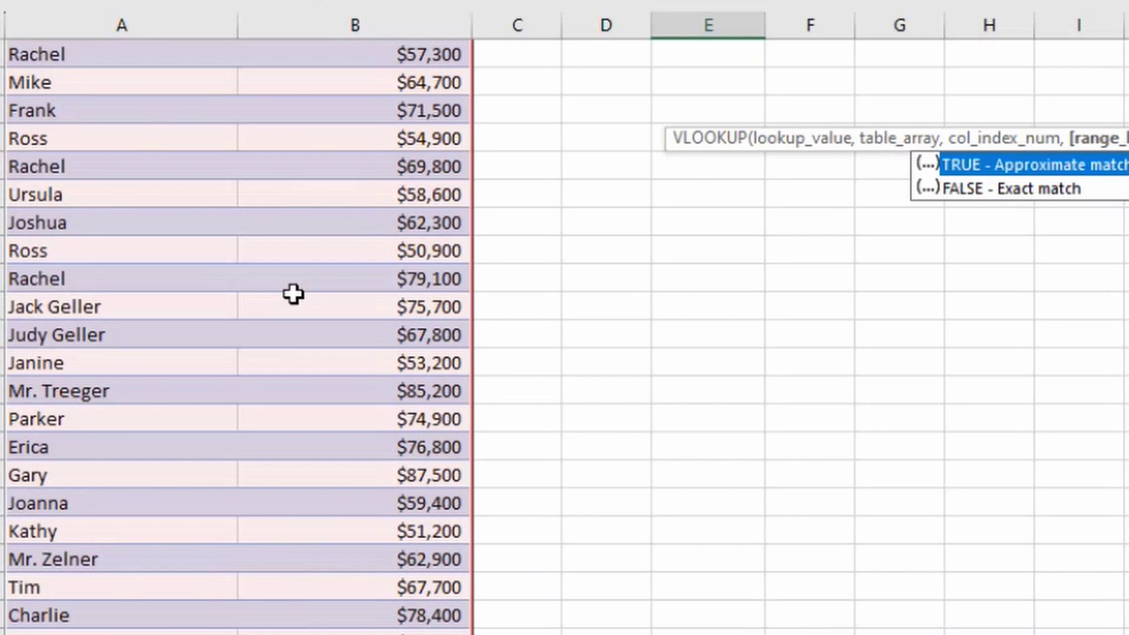
{"action": "type", "text": "0"}
{"action": "key", "text": "Return"}
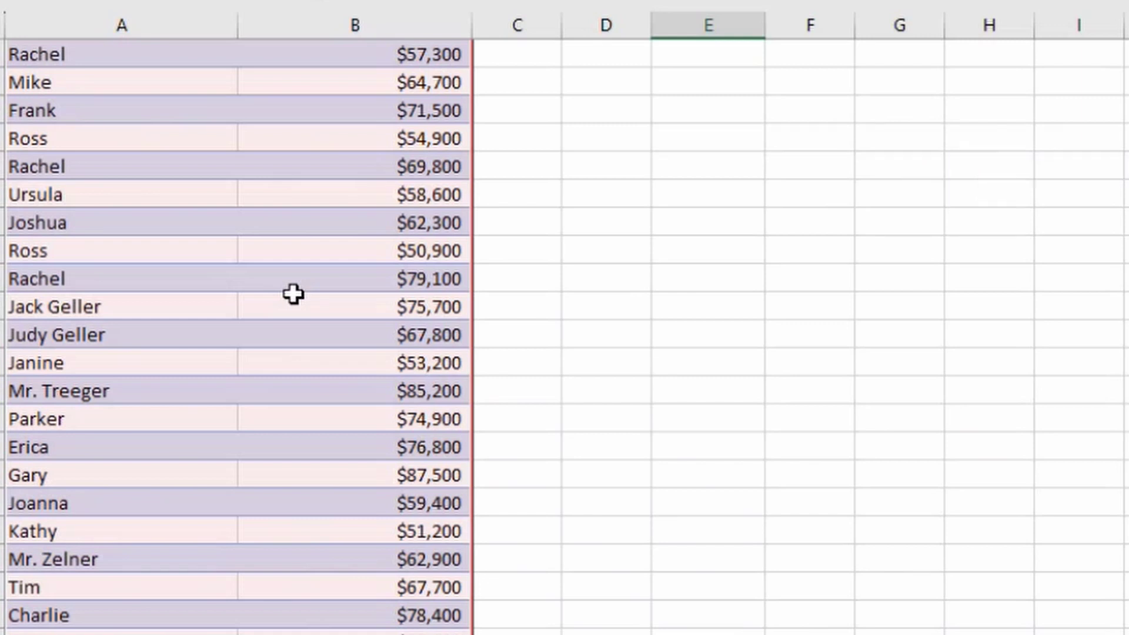
- Check Rachel's row in the table, then fill the formula down to E4 for Ross
{"action": "key", "text": "Up"}
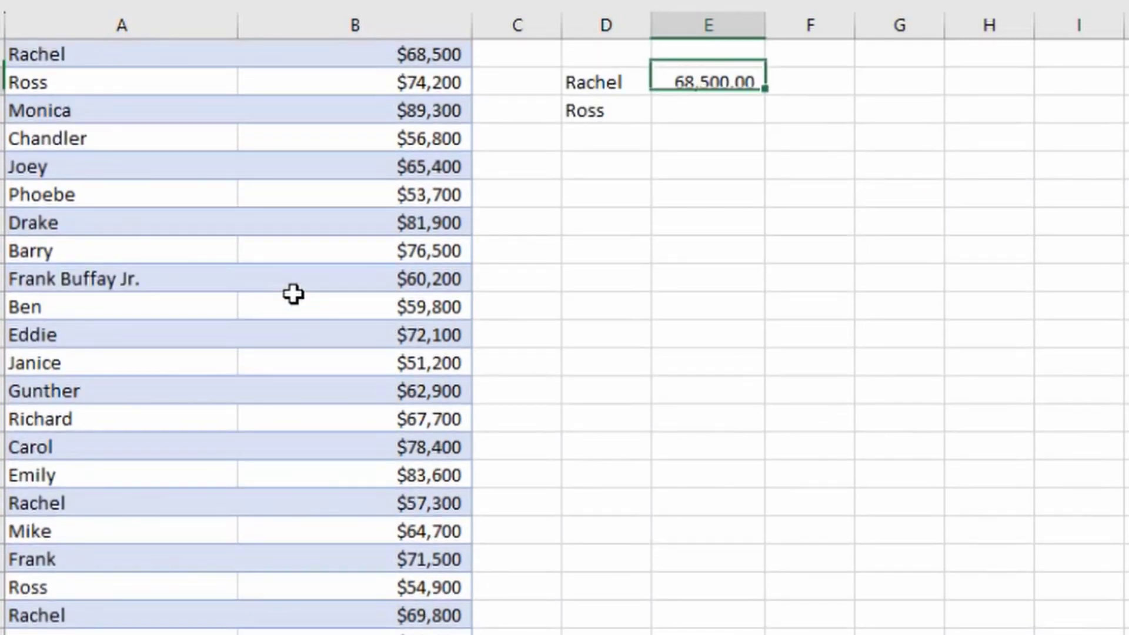
{"action": "key", "text": "Up"}
{"action": "key", "text": "Up"}
{"action": "key", "text": "Left"}
{"action": "key", "text": "Down"}
{"action": "key", "text": "Left"}
{"action": "key", "text": "Left"}
{"action": "key", "text": "Left"}
{"action": "key", "text": "Right"}
{"action": "key", "text": "Right"}
{"action": "key", "text": "Down"}
{"action": "key", "text": "Right"}
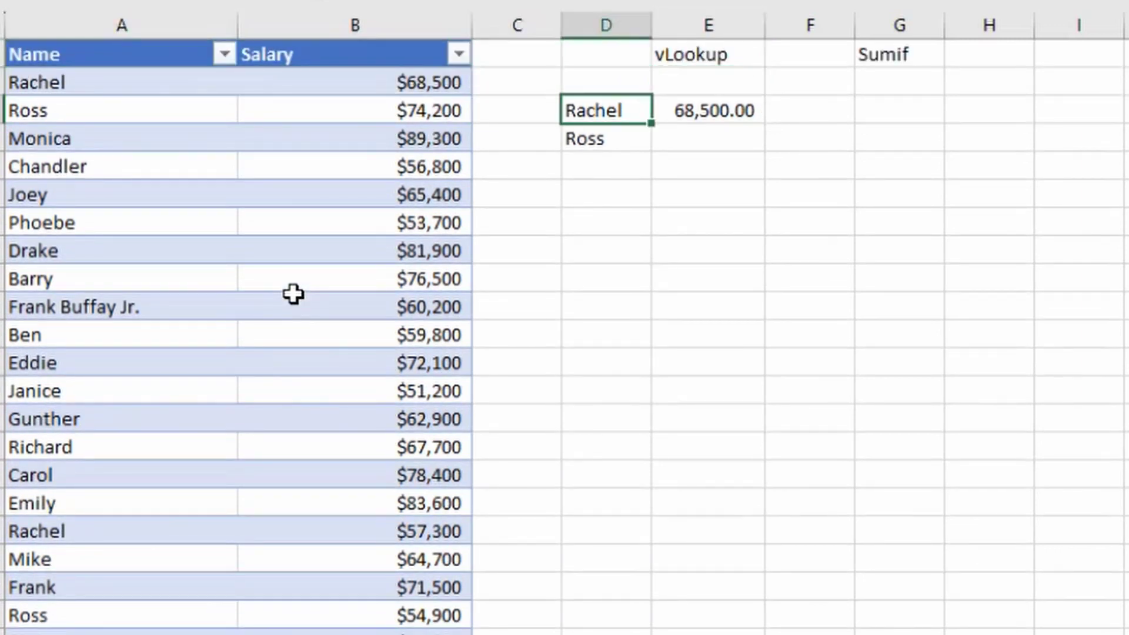
{"action": "key", "text": "Down"}
{"action": "key", "text": "Right"}
{"action": "key", "text": "ctrl+d"}
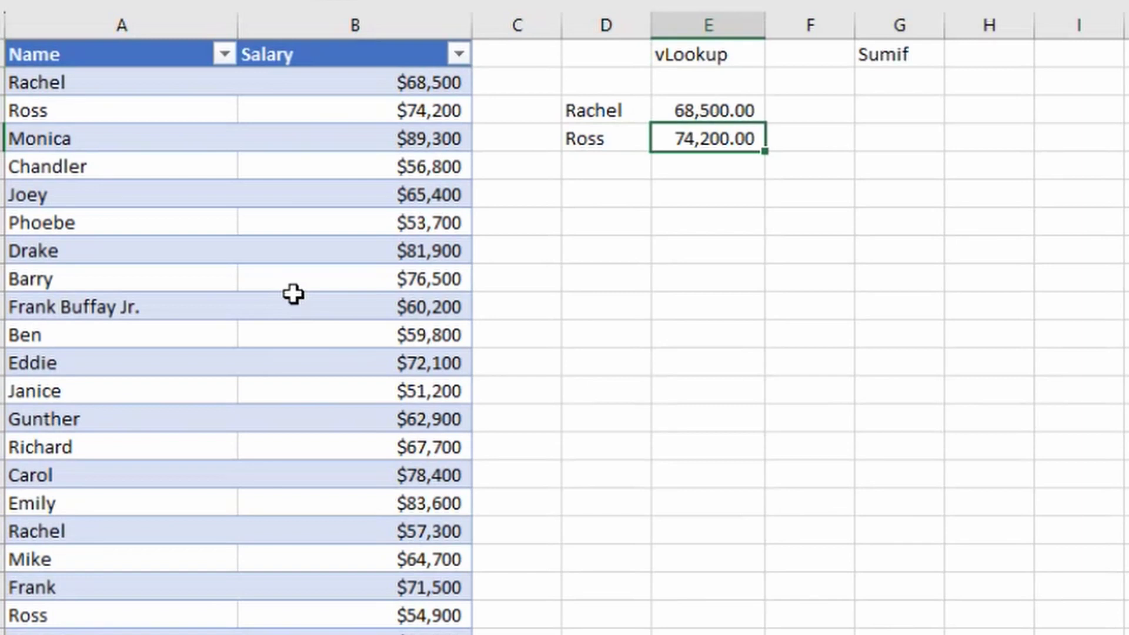
- Verify Ross's $74,200 salary in the table and select its Name and Salary headers
{"action": "key", "text": "Left"}
{"action": "key", "text": "Left"}
{"action": "key", "text": "Left"}
{"action": "key", "text": "Up"}
{"action": "key", "text": "Right"}
{"action": "key", "text": "Right"}
{"action": "key", "text": "Right"}
{"action": "key", "text": "Down"}
{"action": "key", "text": "Left"}
{"action": "key", "text": "Left"}
{"action": "key", "text": "Left"}
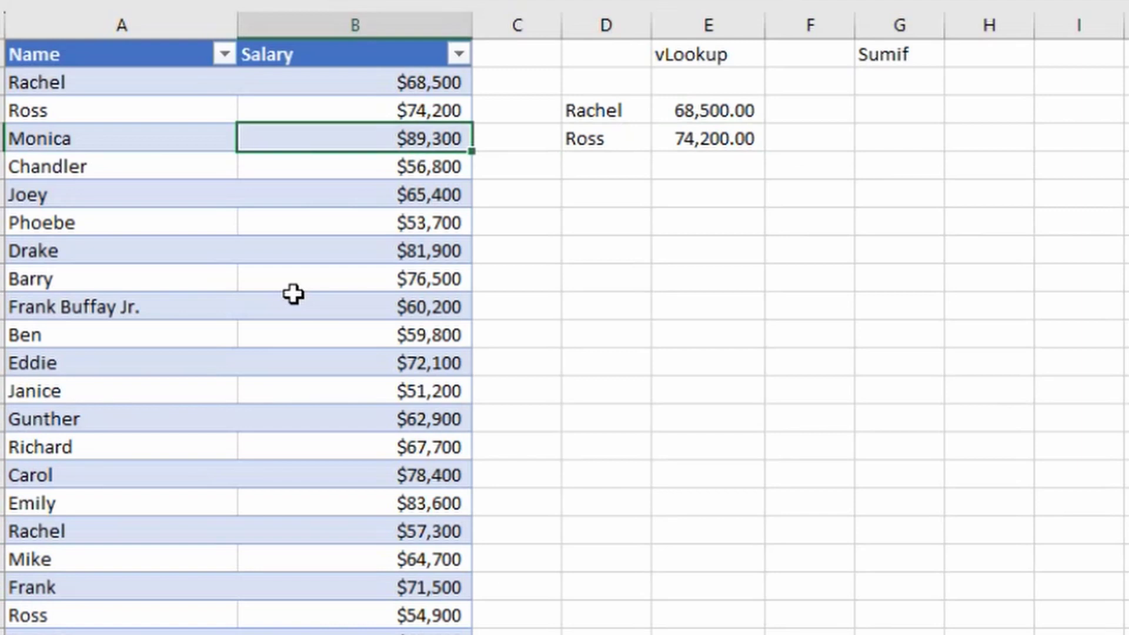
{"action": "key", "text": "ctrl+Up"}
{"action": "key", "text": "shift+Left"}
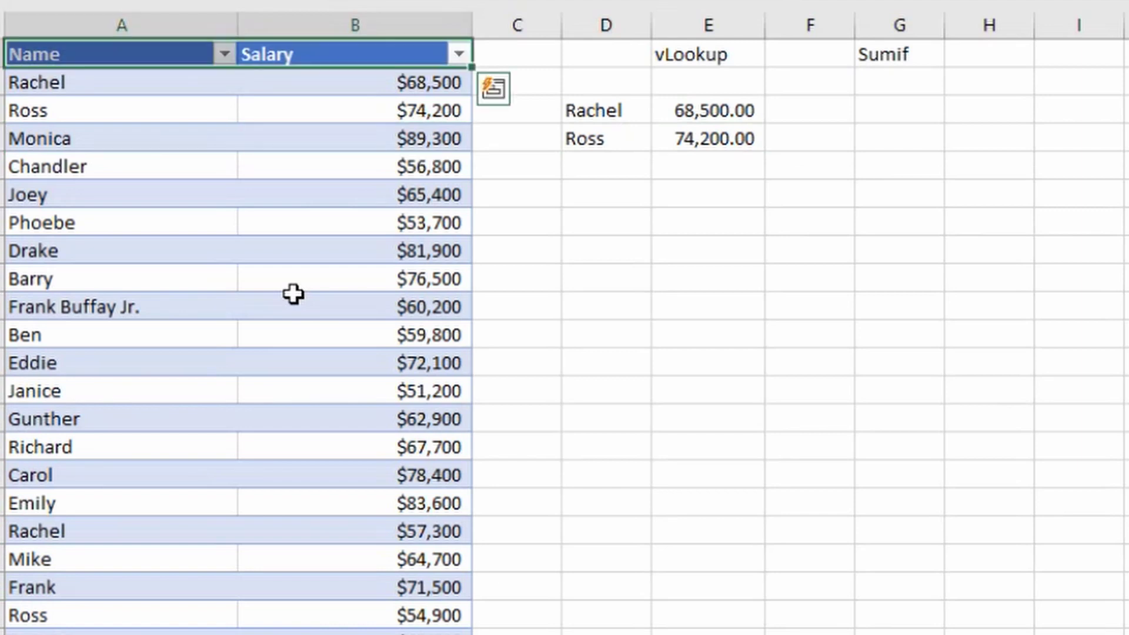
- Copy the whole Name/Salary table and paste it as plain values into columns I:J
{"action": "key", "text": "ctrl+shift+Down"}
{"action": "key", "text": "ctrl+c"}
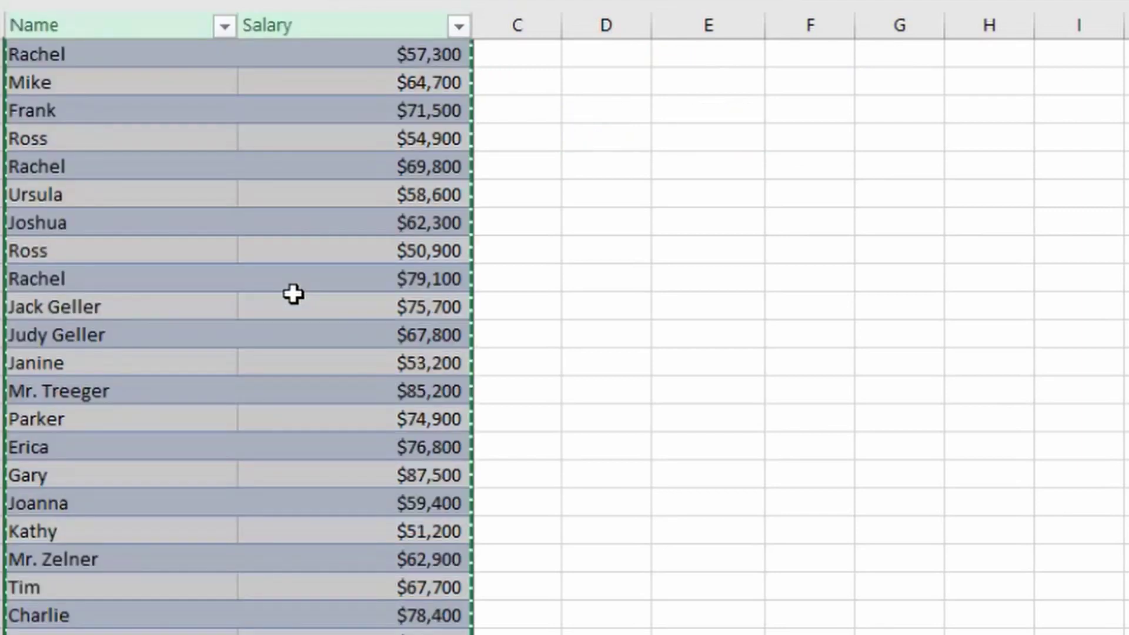
{"action": "key", "text": "Down"}
{"action": "key", "text": "Right"}
{"action": "key", "text": "Right"}
{"action": "key", "text": "Right"}
{"action": "key", "text": "Right"}
{"action": "key", "text": "Right"}
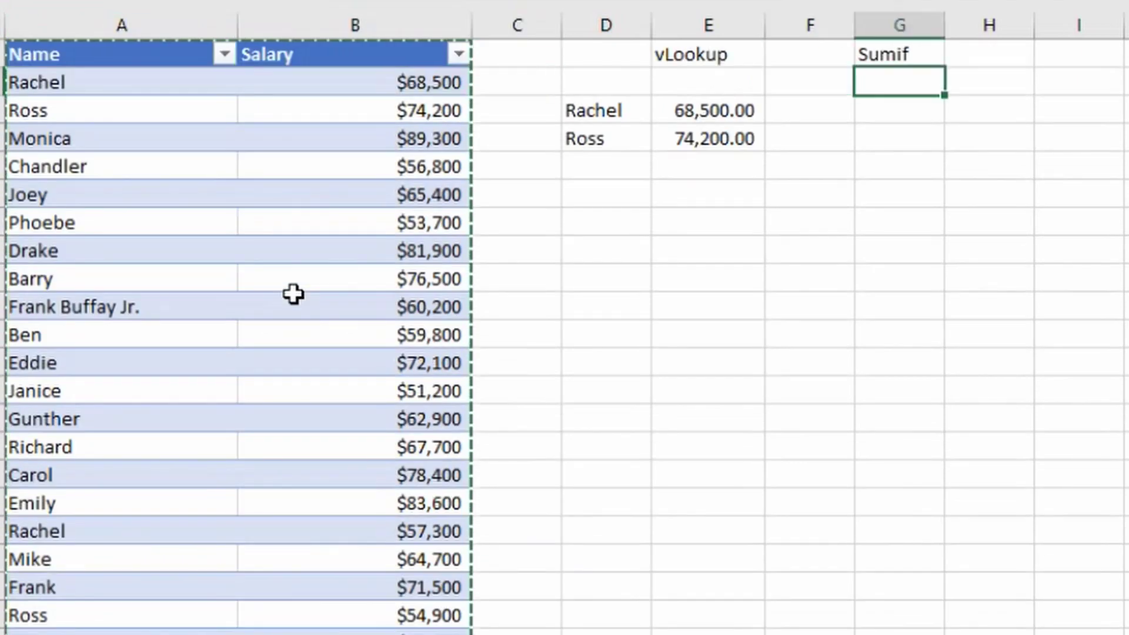
{"action": "key", "text": "Right"}
{"action": "key", "text": "Right"}
{"action": "key", "text": "Up"}
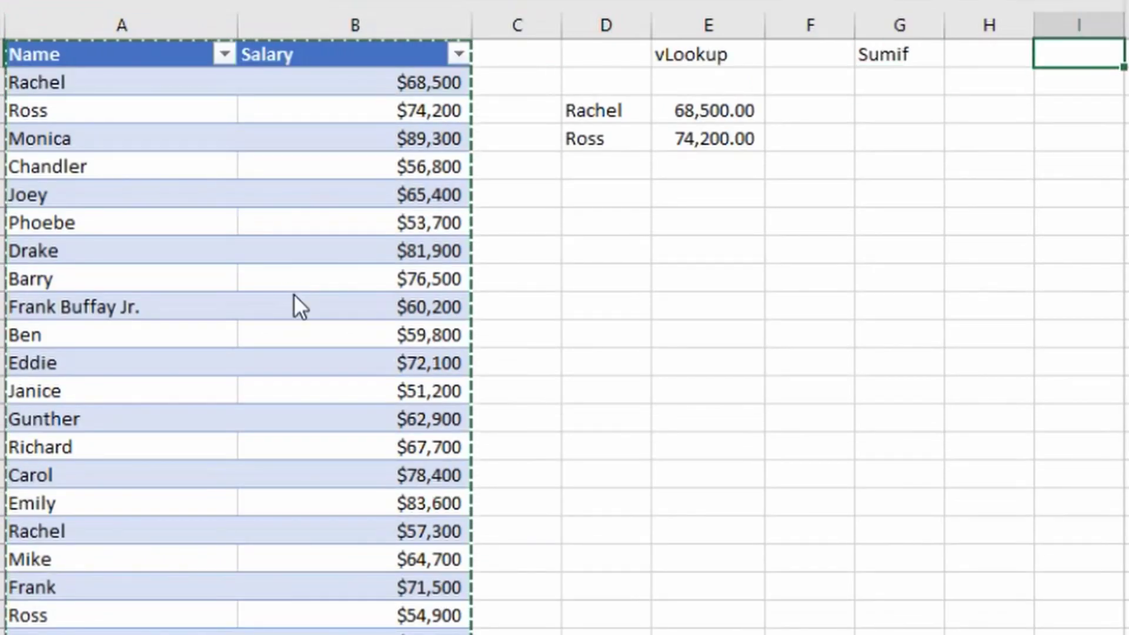
{"action": "key", "text": "ctrl+alt+v"}
{"action": "key", "text": "Return"}
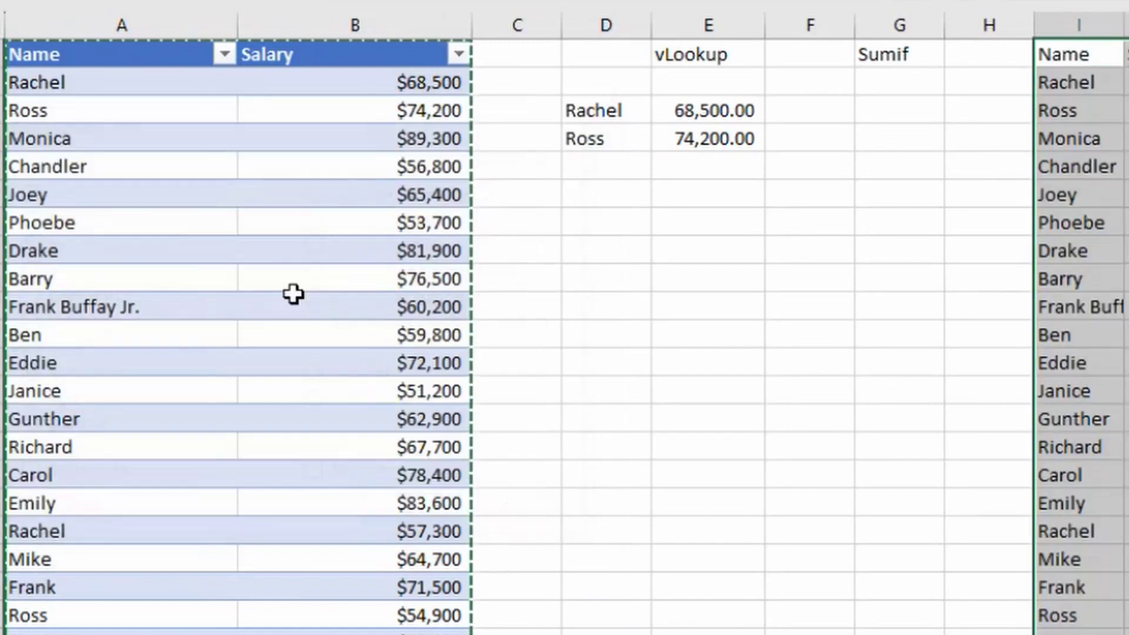
{"action": "key", "text": "Left"}
{"action": "key", "text": "Left"}
{"action": "key", "text": "Left"}
{"action": "key", "text": "Down"}
- Rewrite Rachel's VLOOKUP in E3 to look up D3 in the pasted I:J table
{"action": "left_click", "coordinate": [195, 109]}
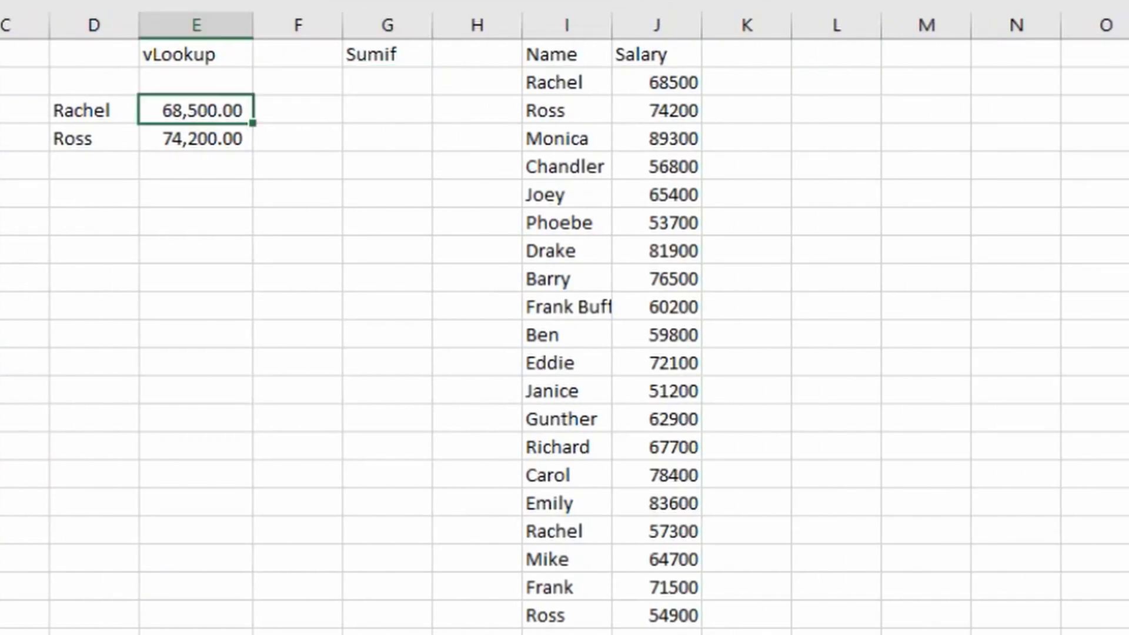
{"action": "type", "text": "=vl"}
{"action": "key", "text": "Tab"}
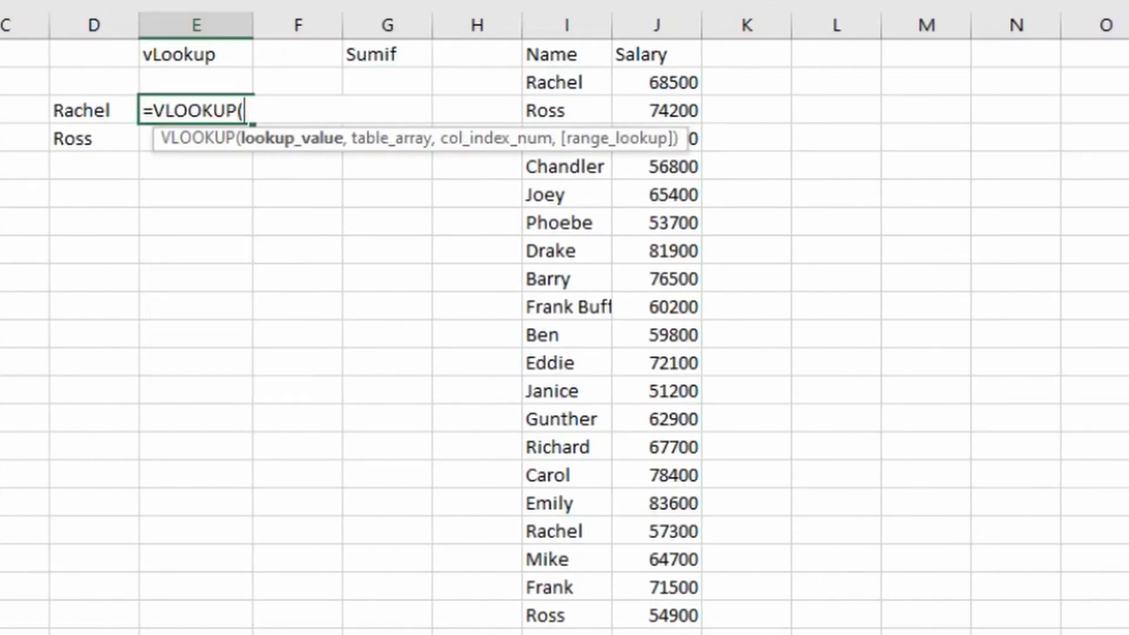
{"action": "key", "text": "Left"}
{"action": "type", "text": ","}
{"action": "key", "text": "Right"}
{"action": "key", "text": "Right"}
{"action": "key", "text": "Right"}
{"action": "key", "text": "Right"}
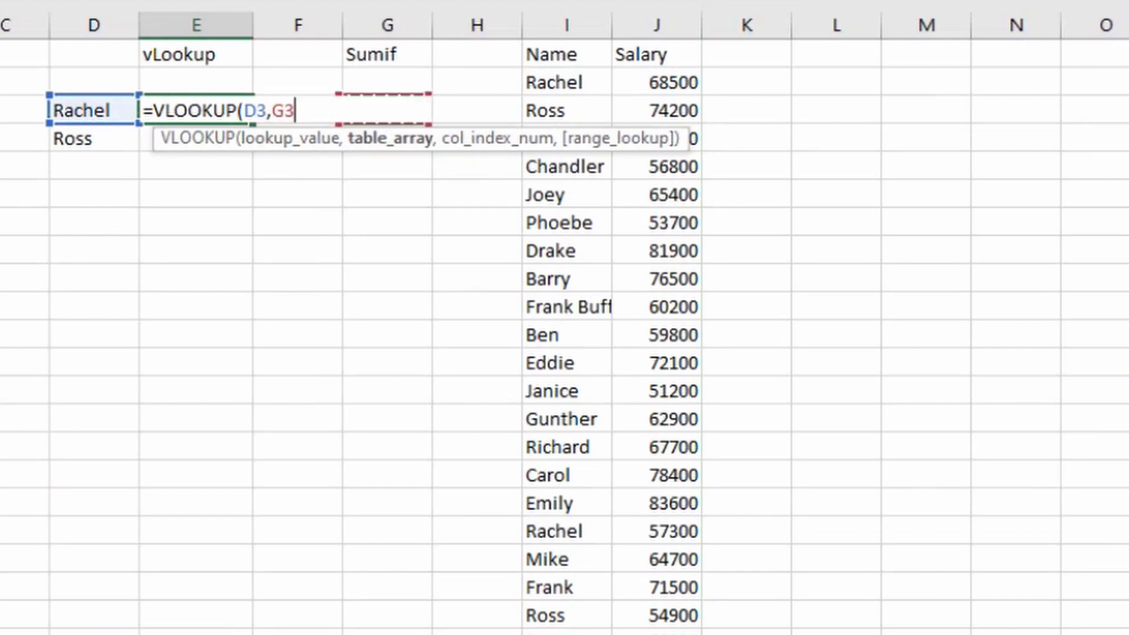
{"action": "key", "text": "Up"}
{"action": "key", "text": "Up"}
{"action": "key", "text": "shift+Right"}
{"action": "key", "text": "ctrl+shift+Down"}
{"action": "type", "text": ",2,0)"}
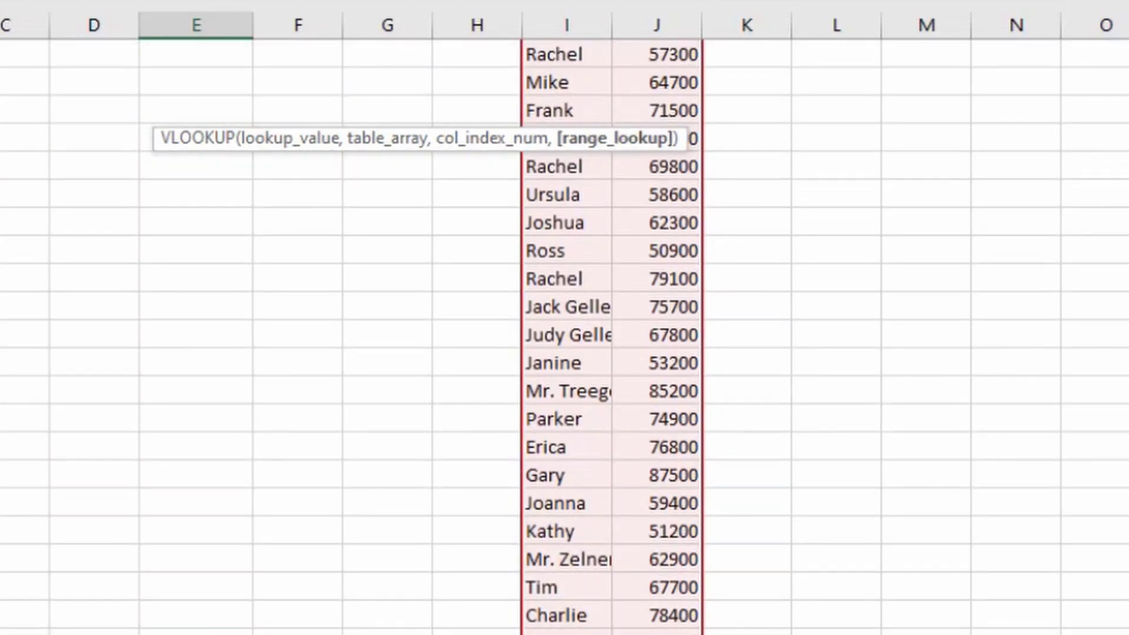
{"action": "key", "text": "Return"}
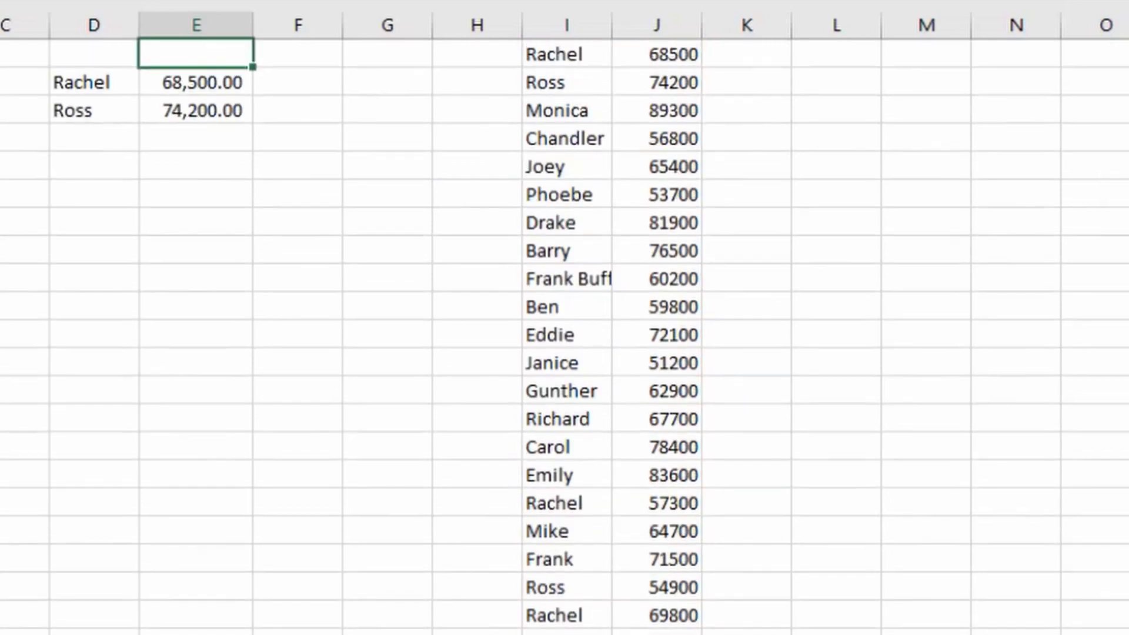
- Compare Rachel's and Ross's formulas, spotting Ross's range shifted to I3:J45, then delete Rachel's result
{"action": "left_click", "coordinate": [195, 110]}
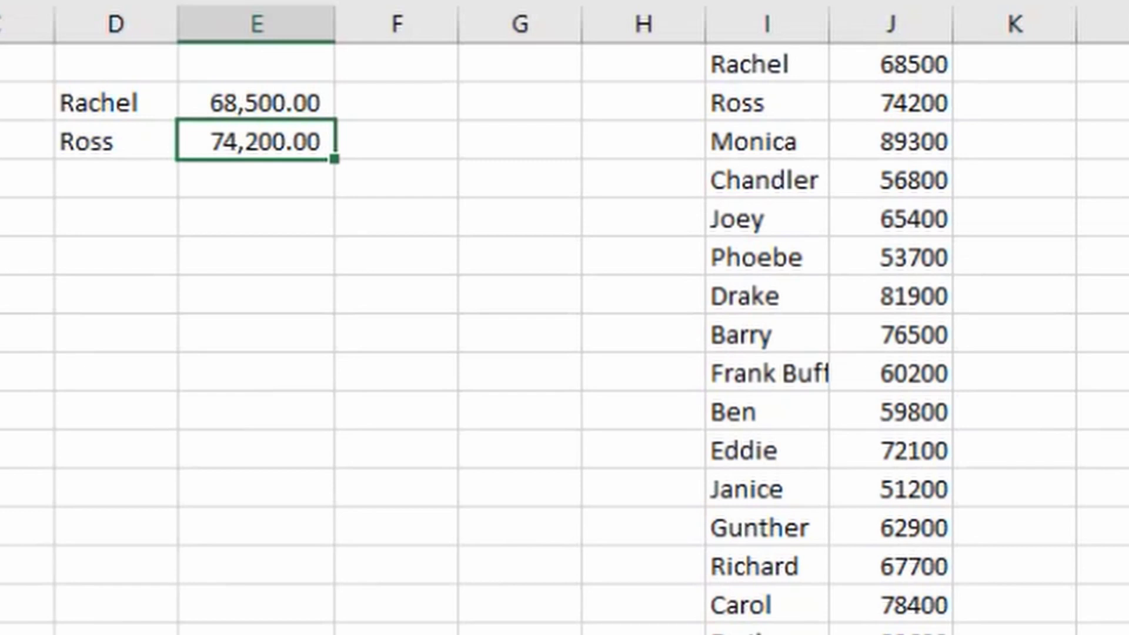
{"action": "scroll", "coordinate": [565, 318], "scroll_direction": "up", "scroll_amount": 1}
{"action": "left_click", "coordinate": [272, 145]}
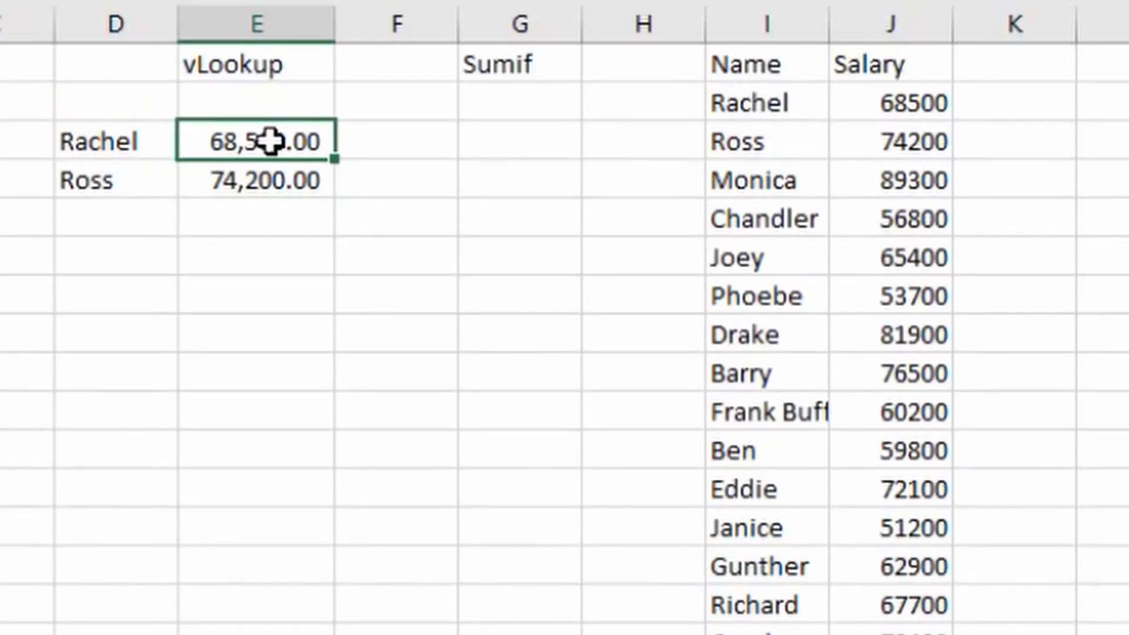
{"action": "key", "text": "F2"}
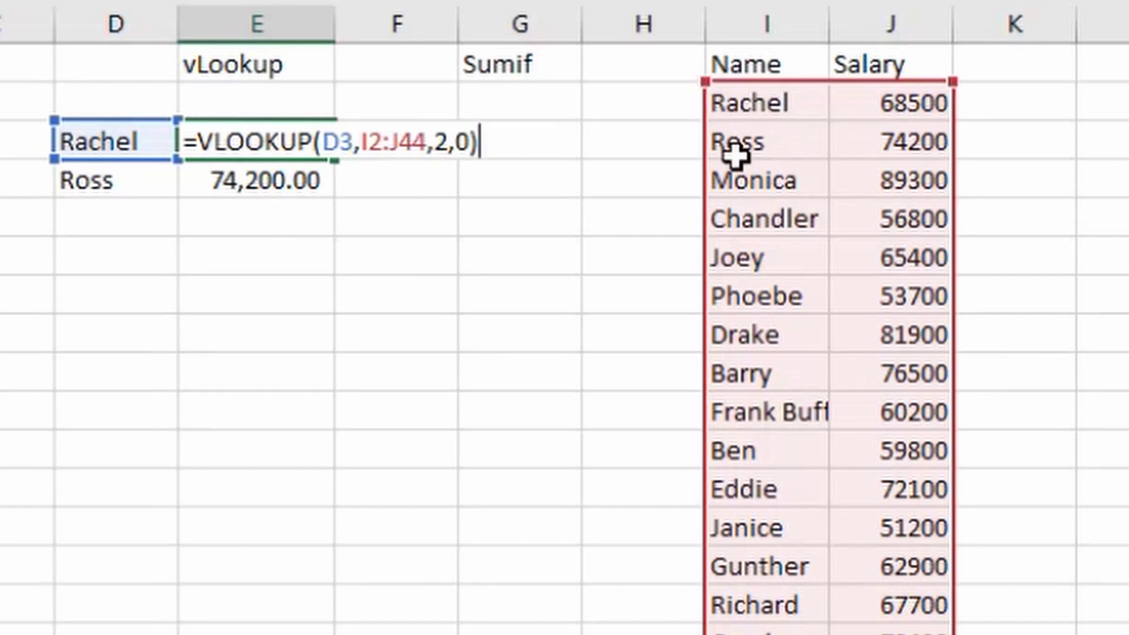
{"action": "key", "text": "Return"}
{"action": "key", "text": "F2"}
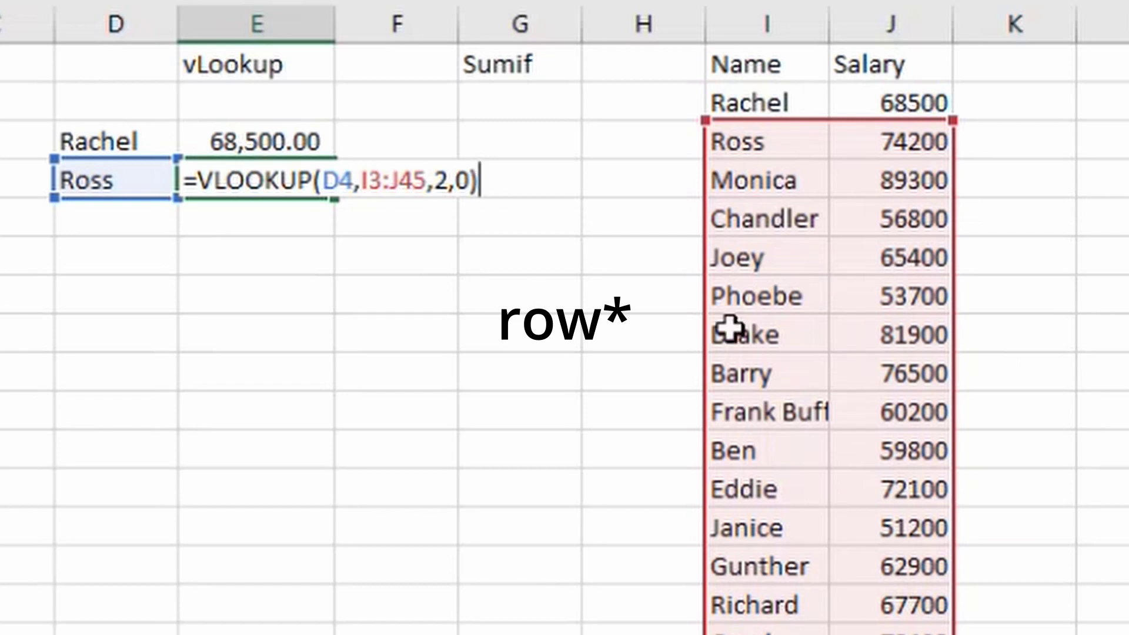
{"action": "key", "text": "ctrl+Return"}
{"action": "key", "text": "Up"}
{"action": "key", "text": "Delete"}
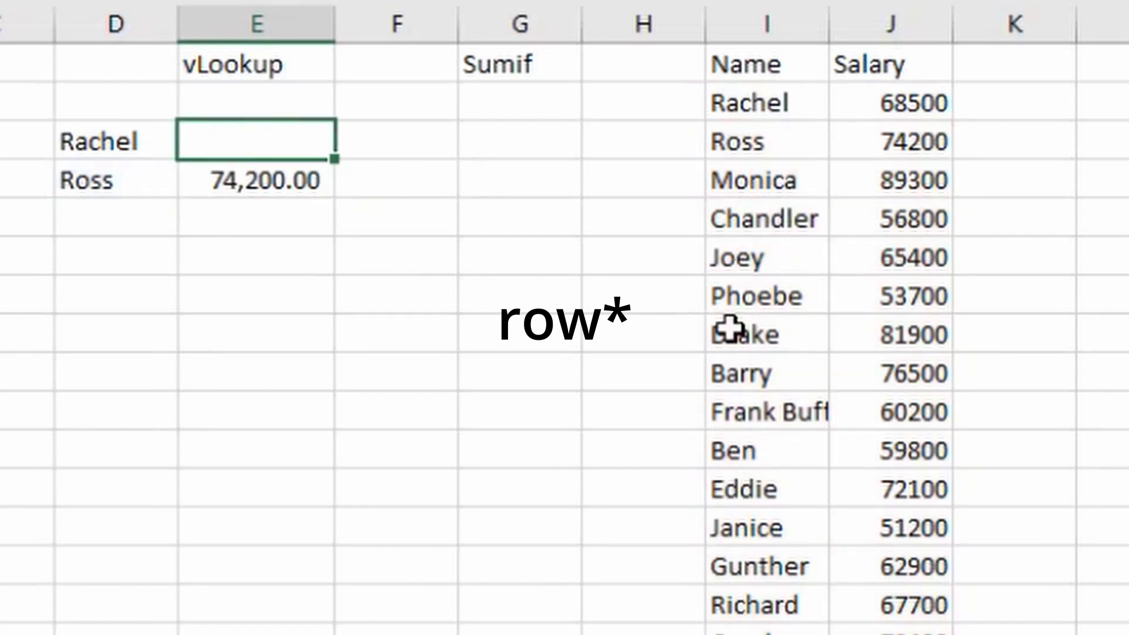
- Rebuild Rachel's formula as =VLOOKUP(D3,$I$1:$J$44,2,0), returning 68,500.00 again
{"action": "type", "text": "=vl"}
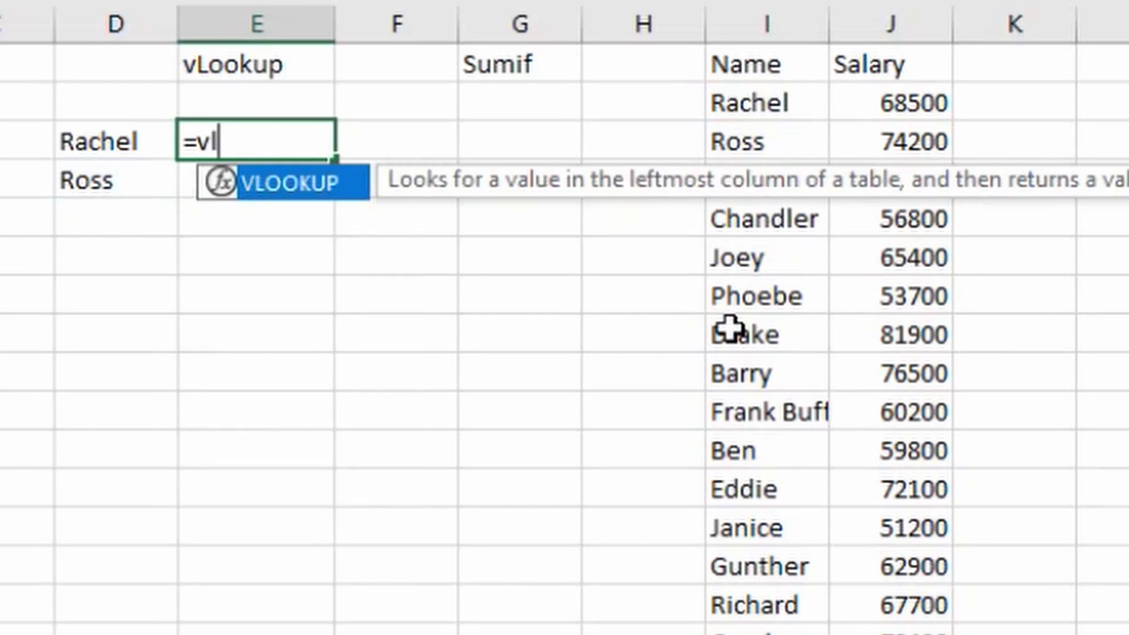
{"action": "key", "text": "Tab"}
{"action": "key", "text": "Left"}
{"action": "type", "text": ","}
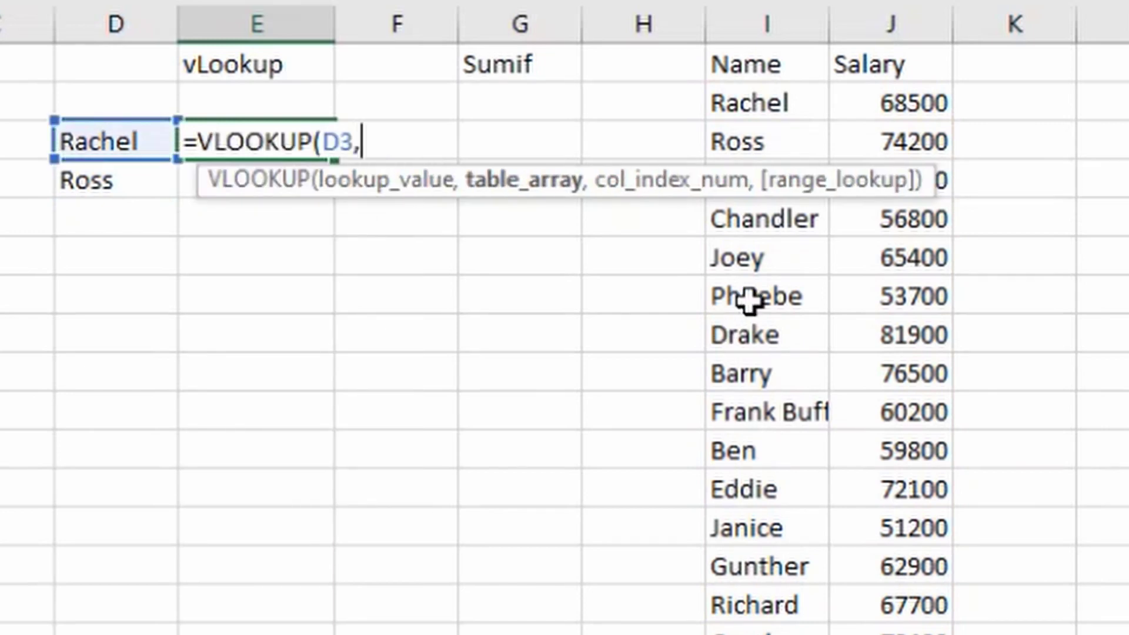
{"action": "key", "text": "Right"}
{"action": "key", "text": "Right"}
{"action": "key", "text": "Right"}
{"action": "key", "text": "Right"}
{"action": "key", "text": "Up"}
{"action": "key", "text": "Up"}
{"action": "key", "text": "shift+Right"}
{"action": "key", "text": "ctrl+shift+Down"}
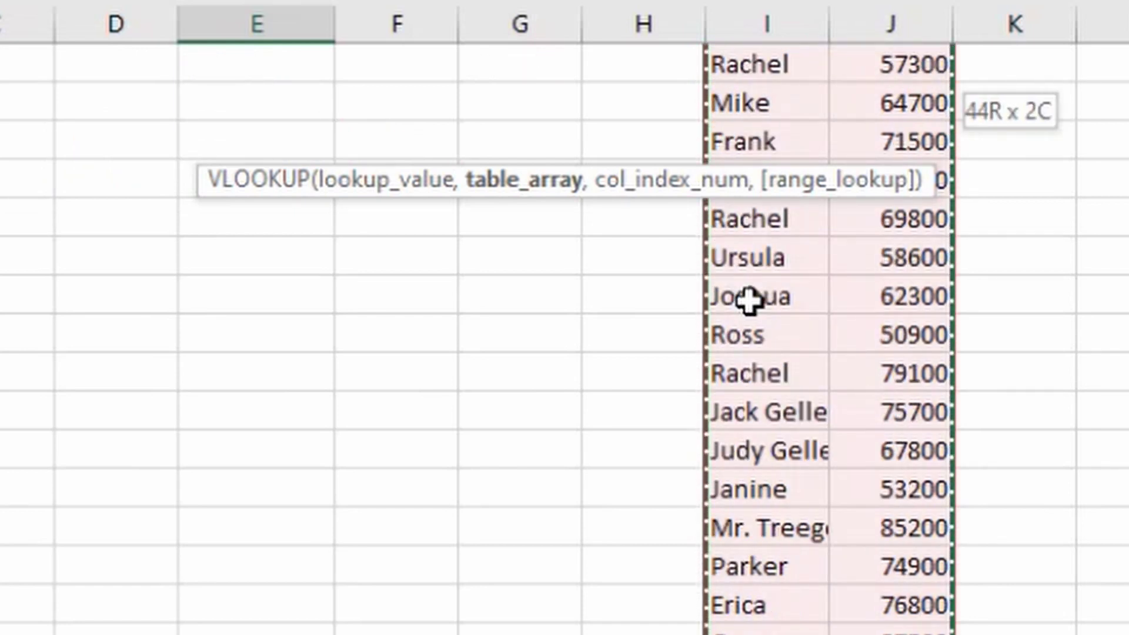
{"action": "key", "text": "F4"}
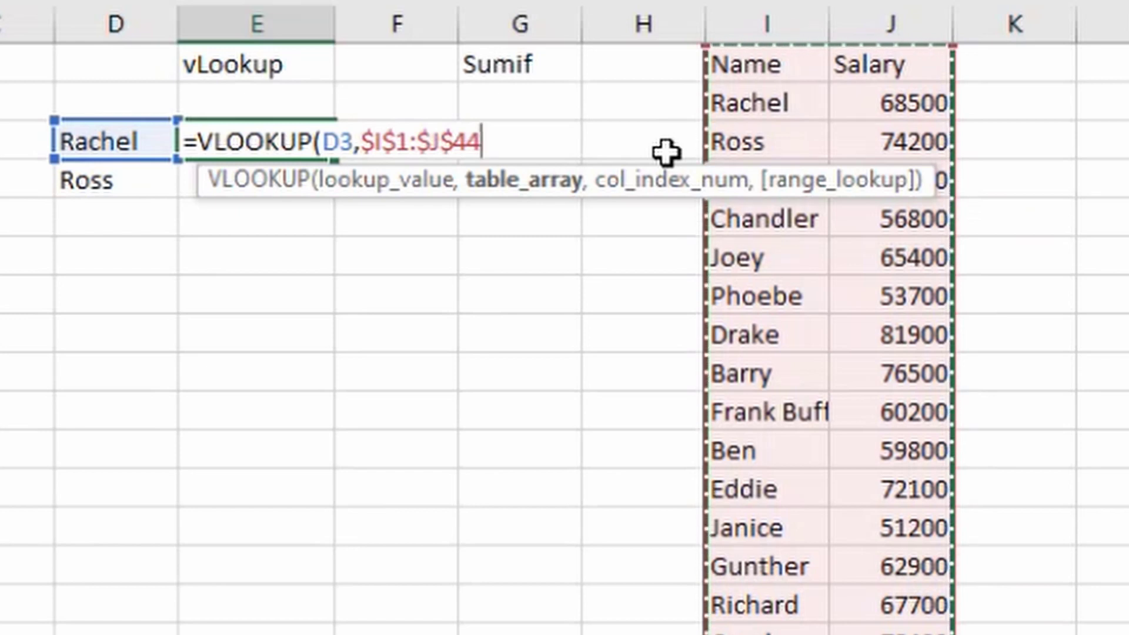
{"action": "type", "text": ","}
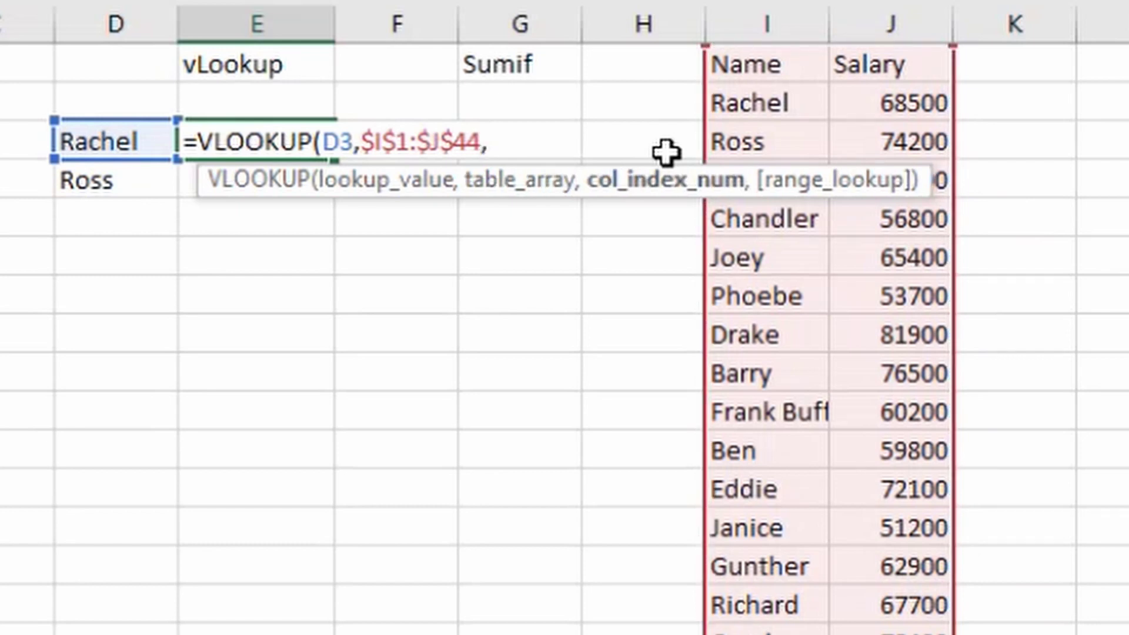
{"action": "type", "text": "2,0)"}
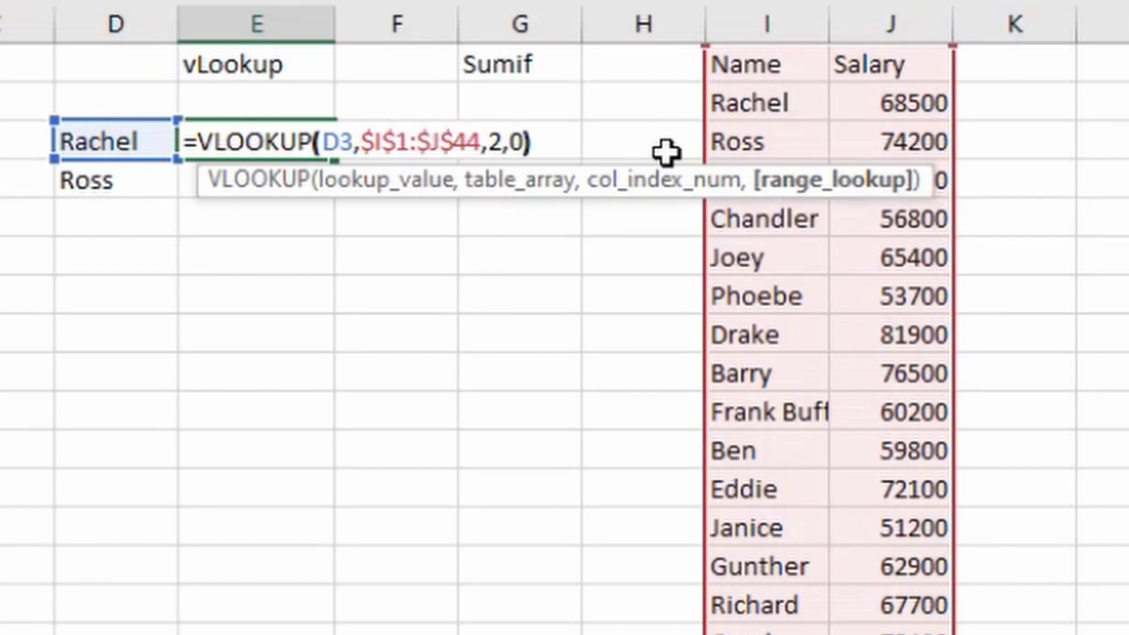
{"action": "key", "text": "Return"}
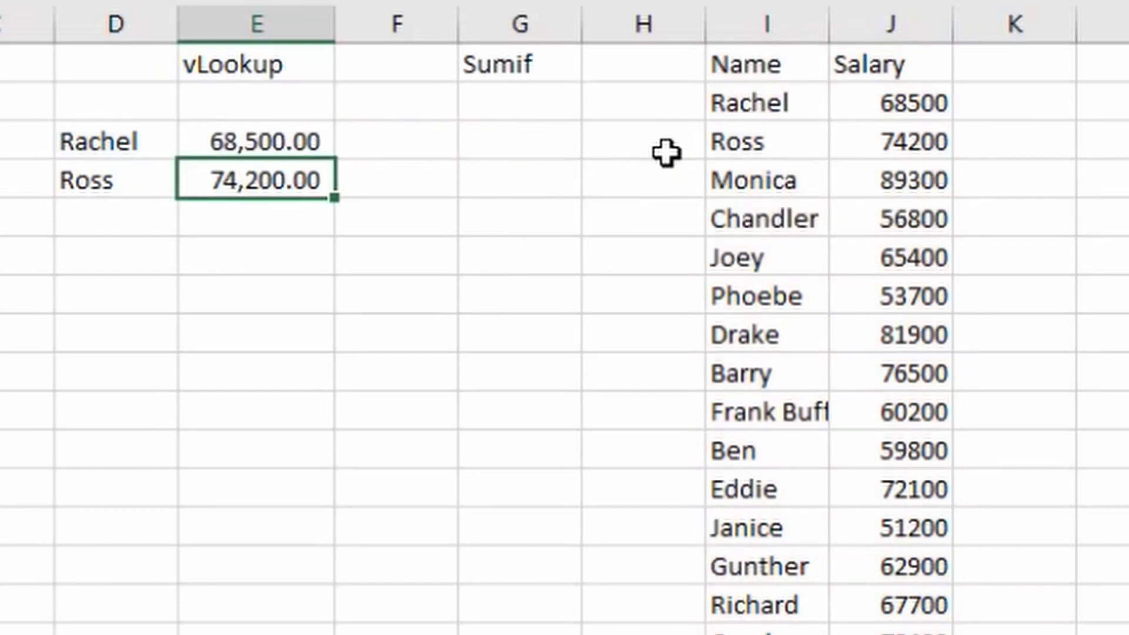
{"action": "key", "text": "Up"}
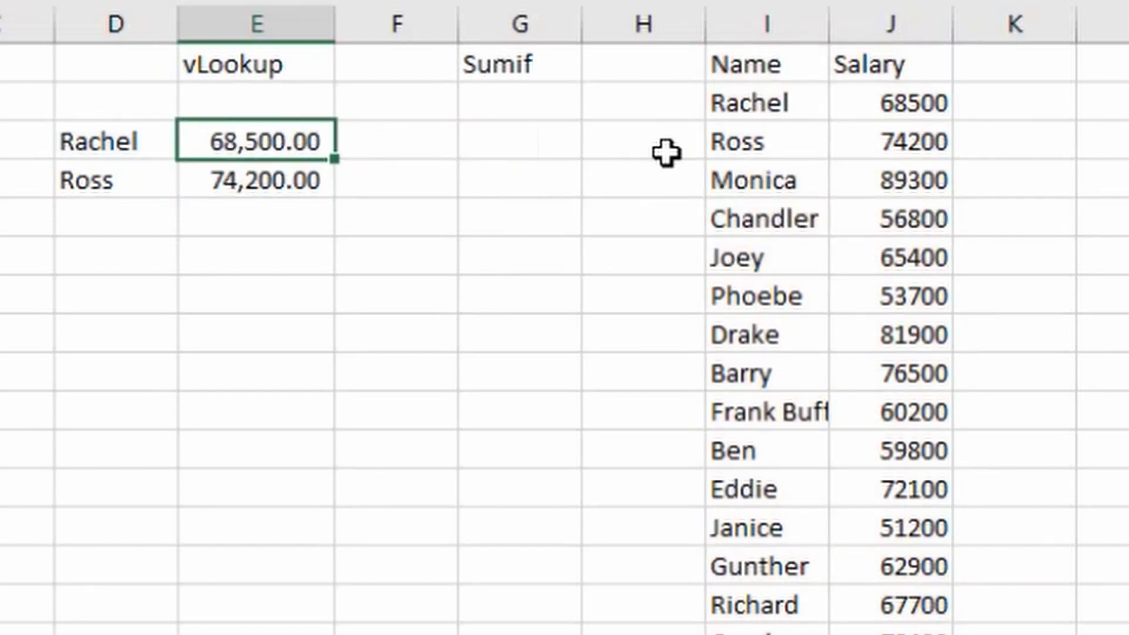
- Confirm Rachel's locked range and fill the lookup formula down through row 9
{"action": "key", "text": "F2"}
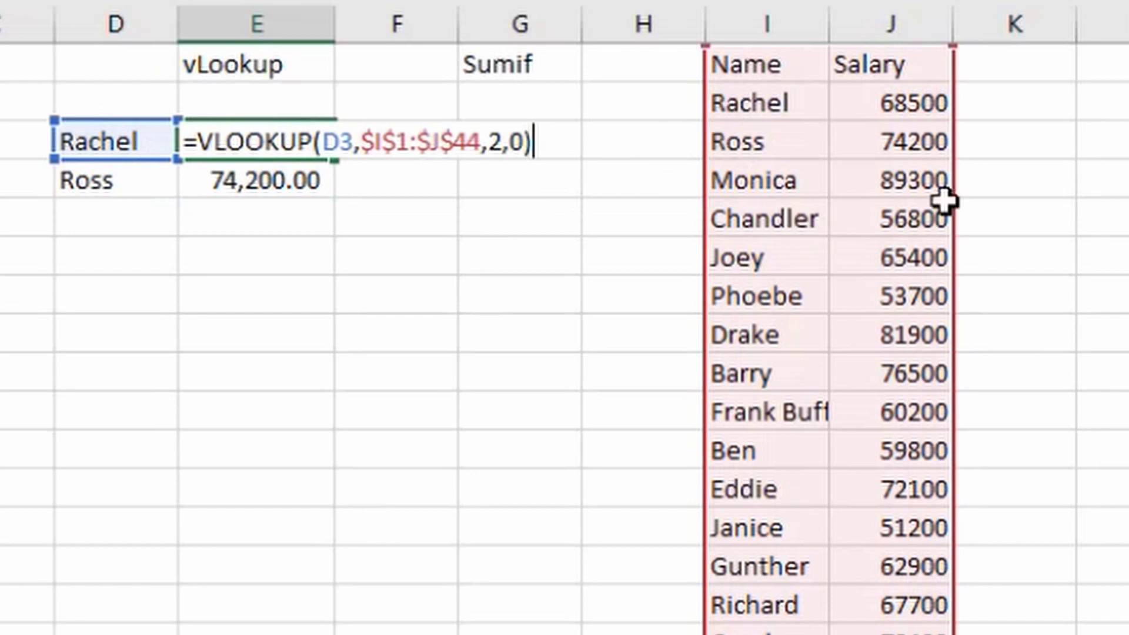
{"action": "key", "text": "Escape"}
{"action": "key", "text": "Down"}
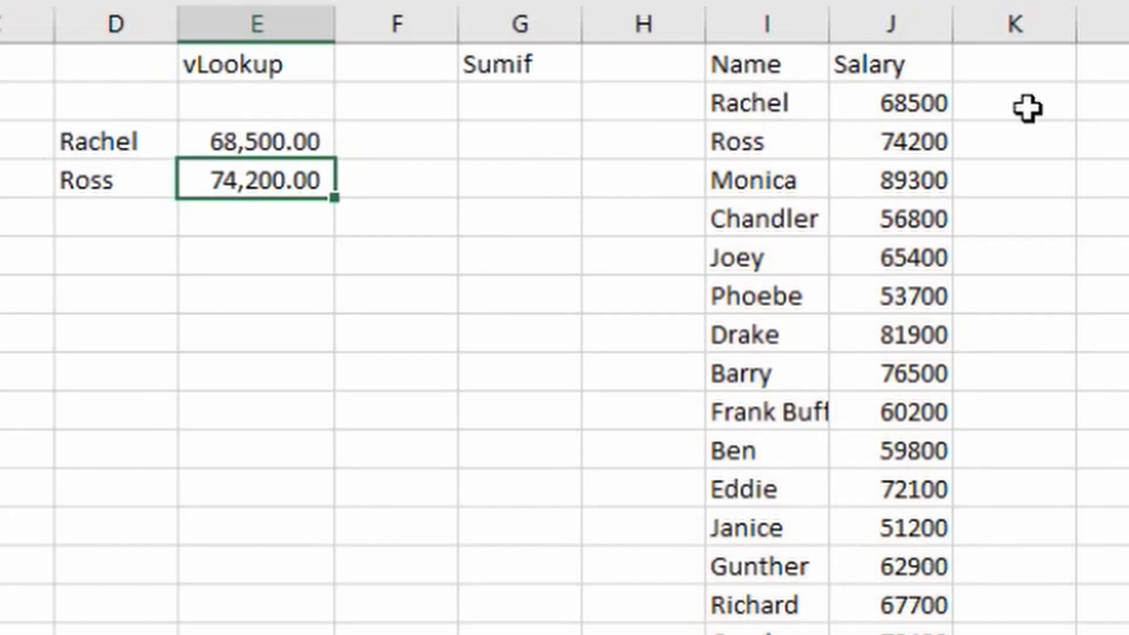
{"action": "key", "text": "shift+Down"}
{"action": "key", "text": "shift+Down"}
{"action": "key", "text": "shift+Down"}
{"action": "key", "text": "shift+Down"}
{"action": "key", "text": "shift+Down"}
{"action": "key", "text": "ctrl+d"}
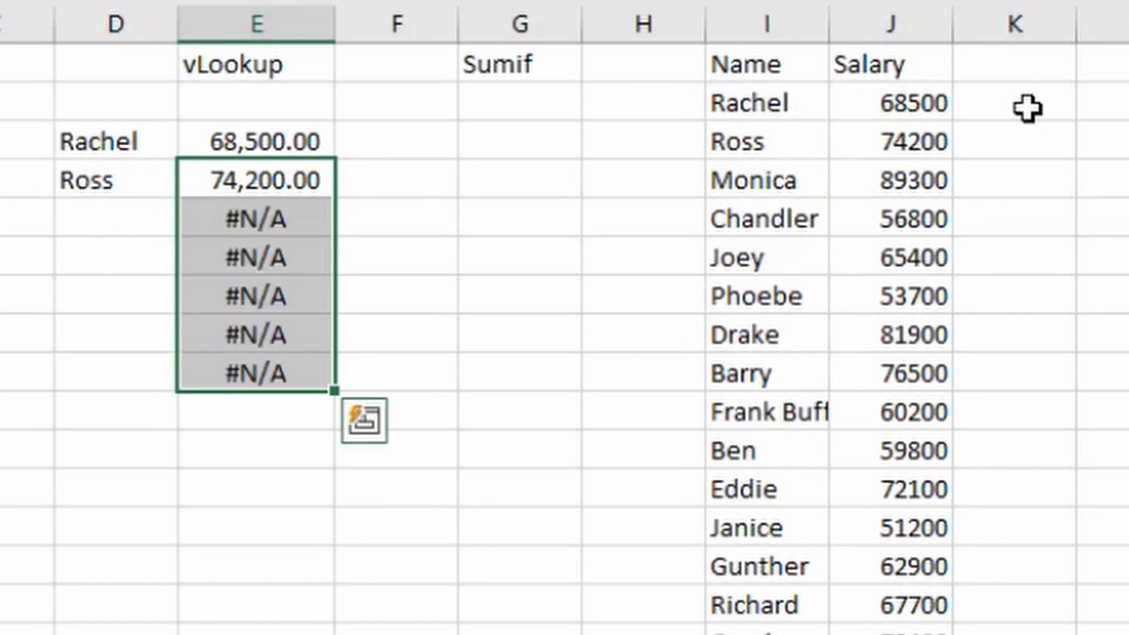
{"action": "key", "text": "Down"}
{"action": "key", "text": "Down"}
{"action": "key", "text": "Down"}
{"action": "key", "text": "Down"}
{"action": "key", "text": "Down"}
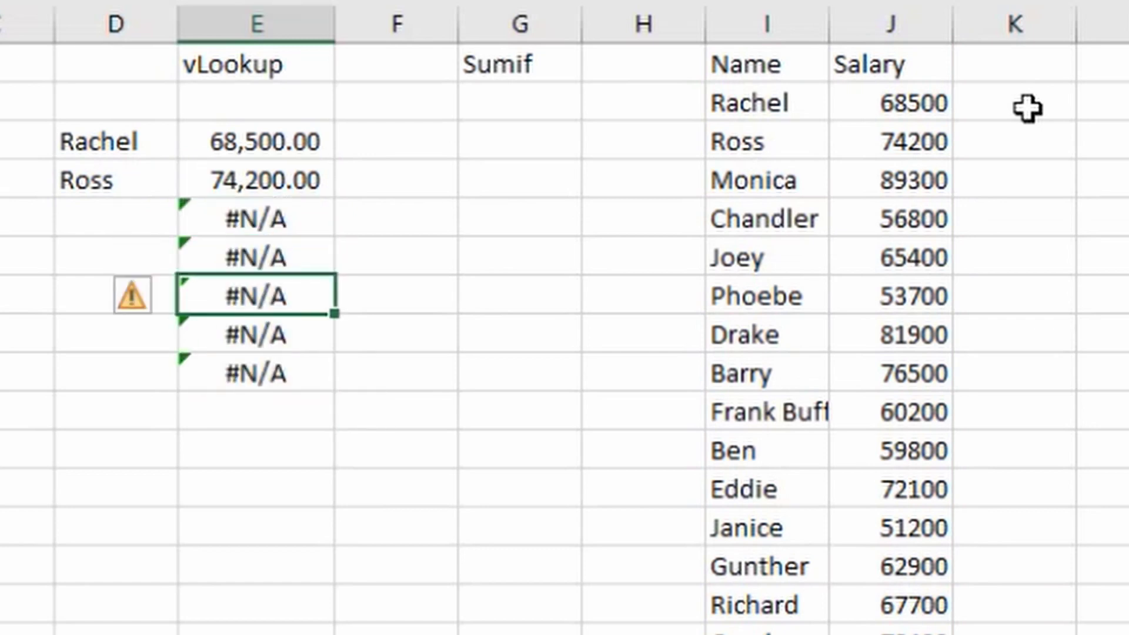
{"action": "key", "text": "F2"}
- Enter Monica in D9 and Drake in D8, getting 89,300.00 and 81,900.00
{"action": "key", "text": "shift+Tab"}
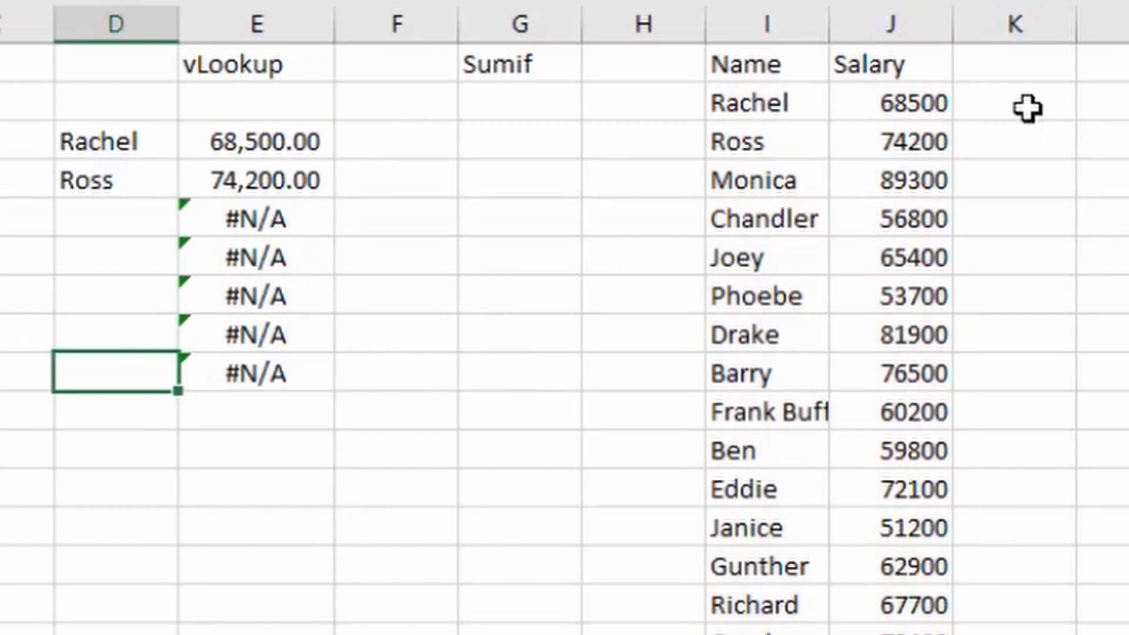
{"action": "type", "text": "Mon"}
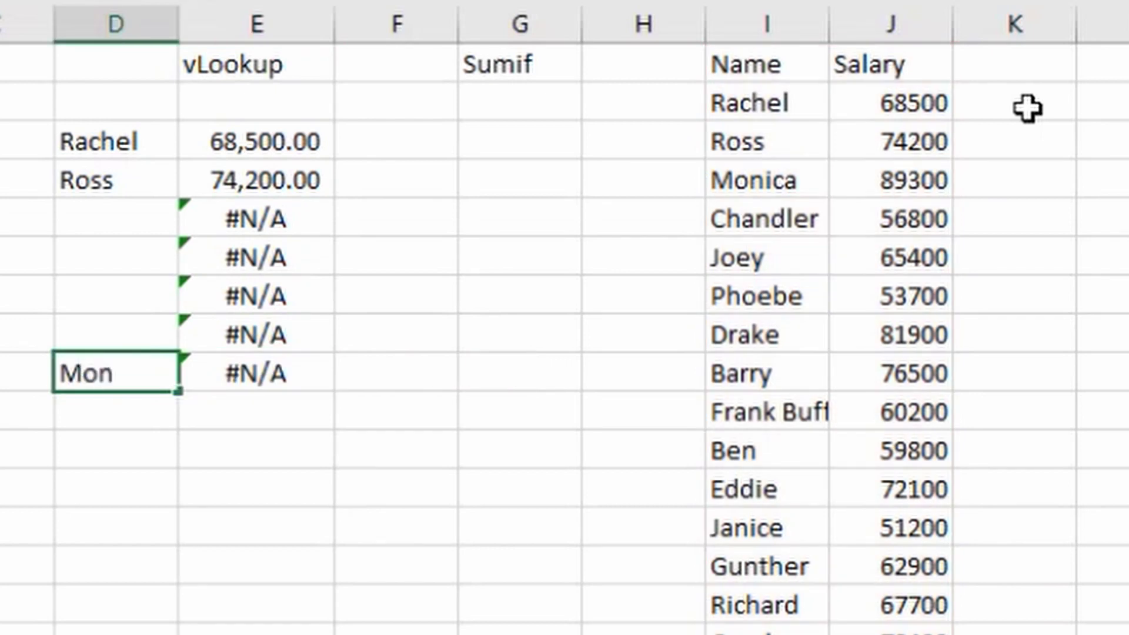
{"action": "type", "text": "ica"}
{"action": "key", "text": "Return"}
{"action": "key", "text": "Up"}
{"action": "key", "text": "Right"}
{"action": "key", "text": "Left"}
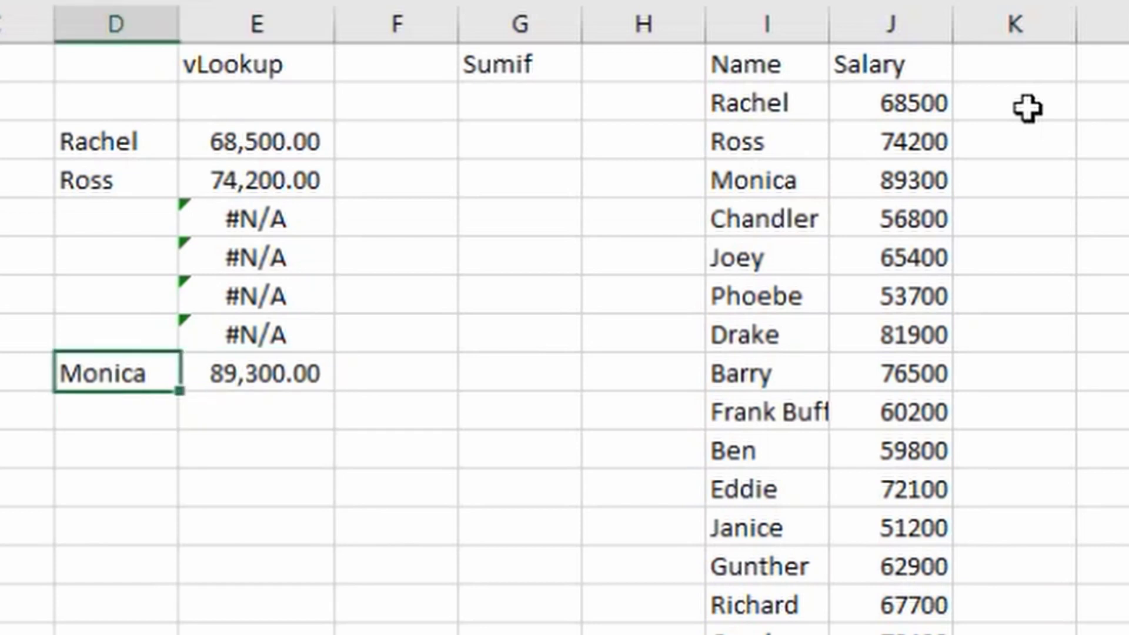
{"action": "key", "text": "Up"}
{"action": "type", "text": "Drake"}
- Recheck Rachel's formula with its absolute $I$1:$J$44 range, then move to H3
{"action": "key", "text": "Right"}
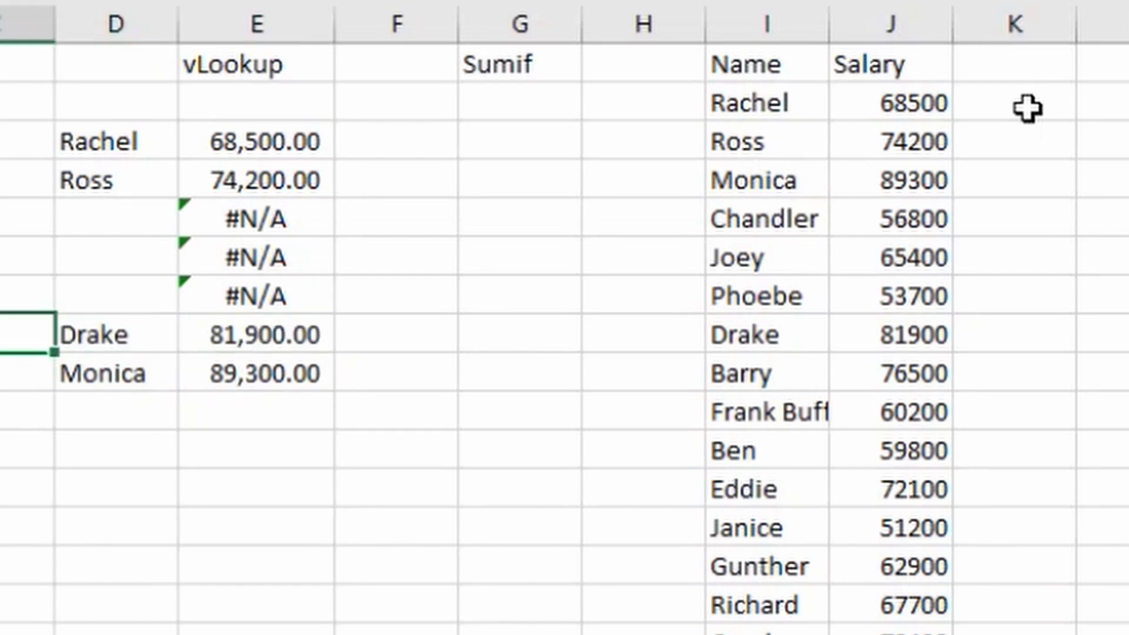
{"action": "key", "text": "Up"}
{"action": "key", "text": "Up"}
{"action": "key", "text": "Up"}
{"action": "key", "text": "Up"}
{"action": "key", "text": "Up"}
{"action": "key", "text": "Right"}
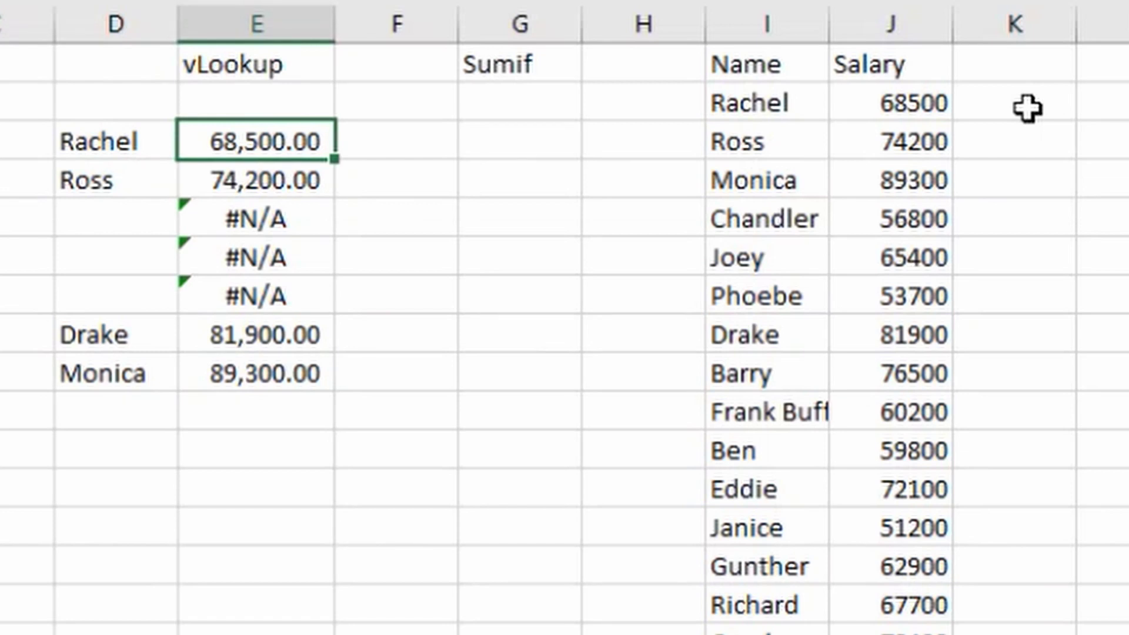
{"action": "key", "text": "F2"}
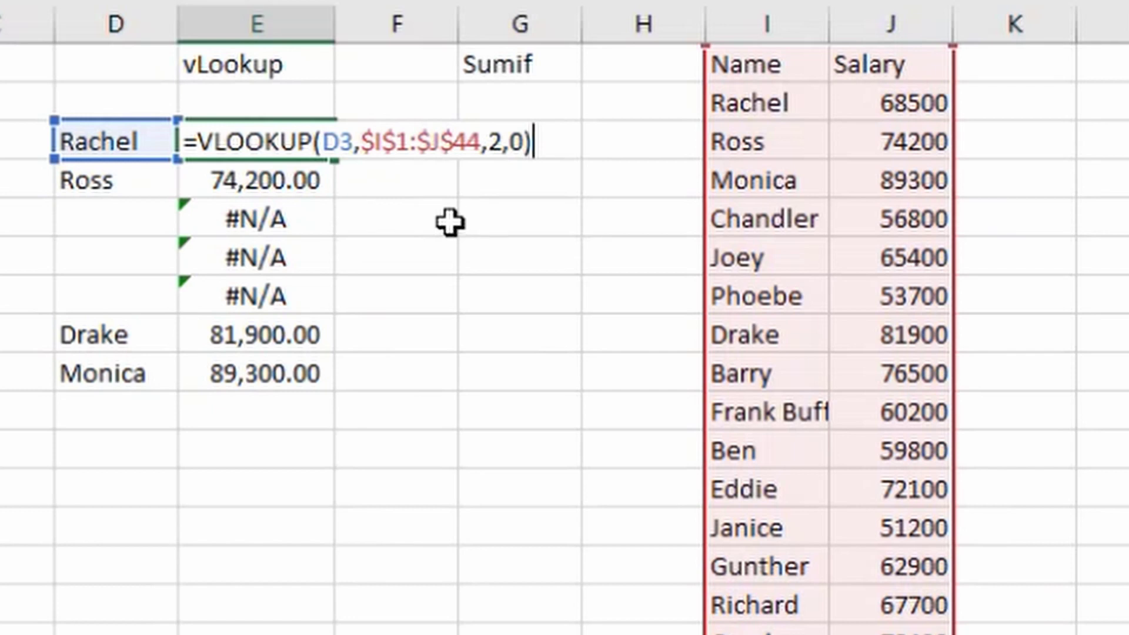
{"action": "key", "text": "Escape"}
{"action": "left_click", "coordinate": [656, 140]}
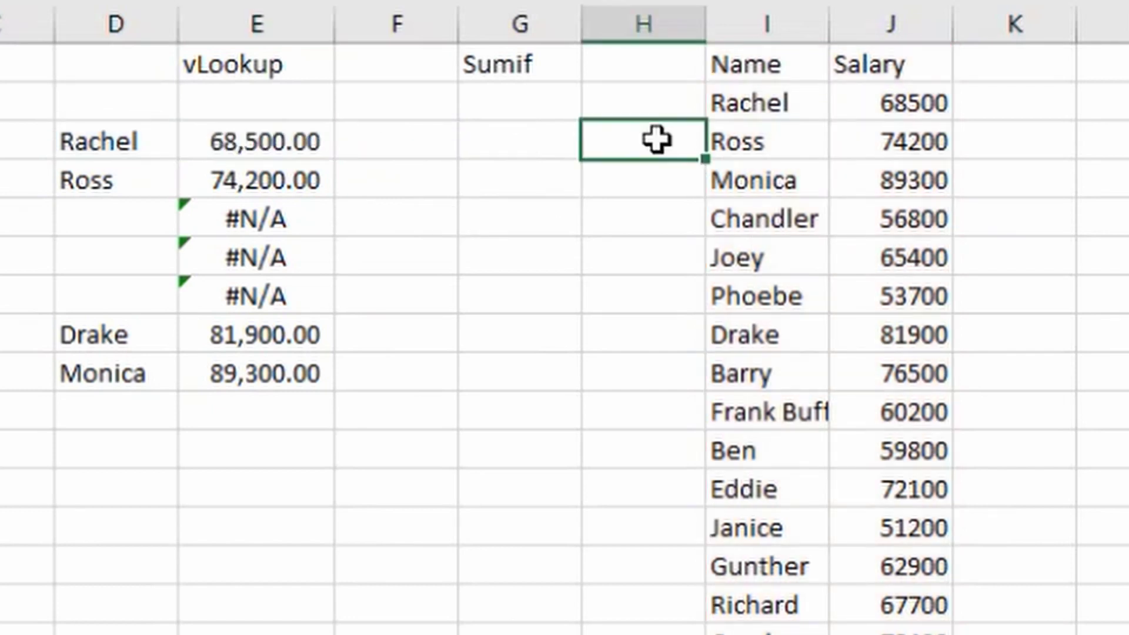